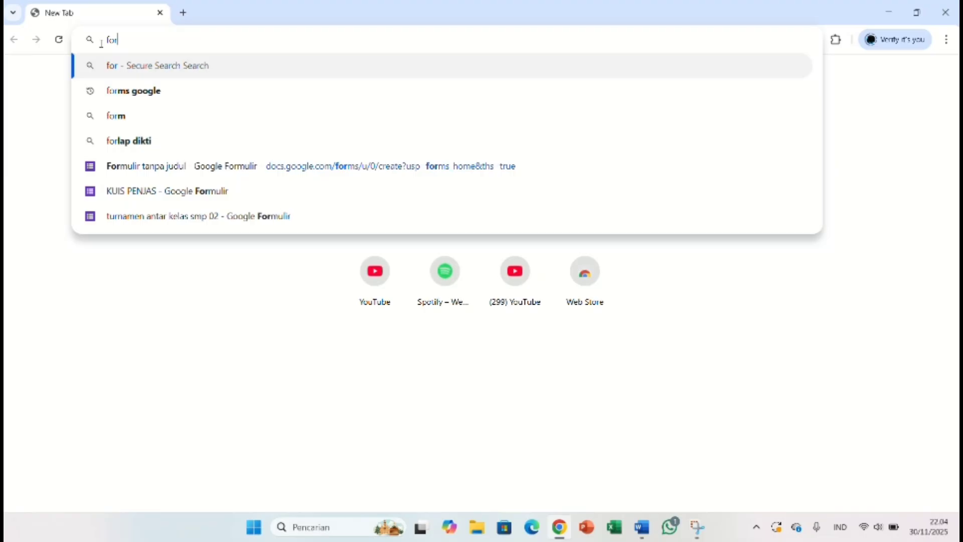
# - Search the web for "form google" and open the Google Forms sign-in result
pyautogui.write('m ')
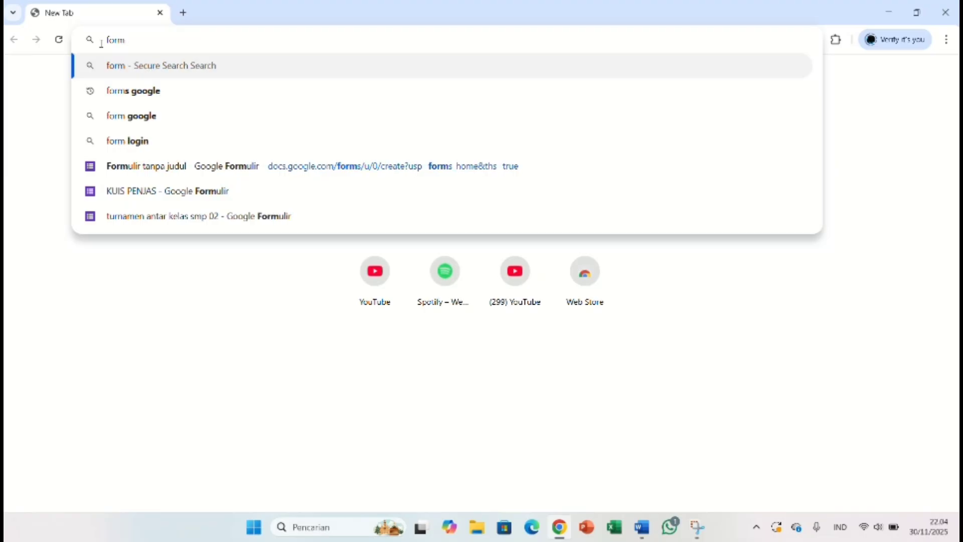
pyautogui.write('goo')
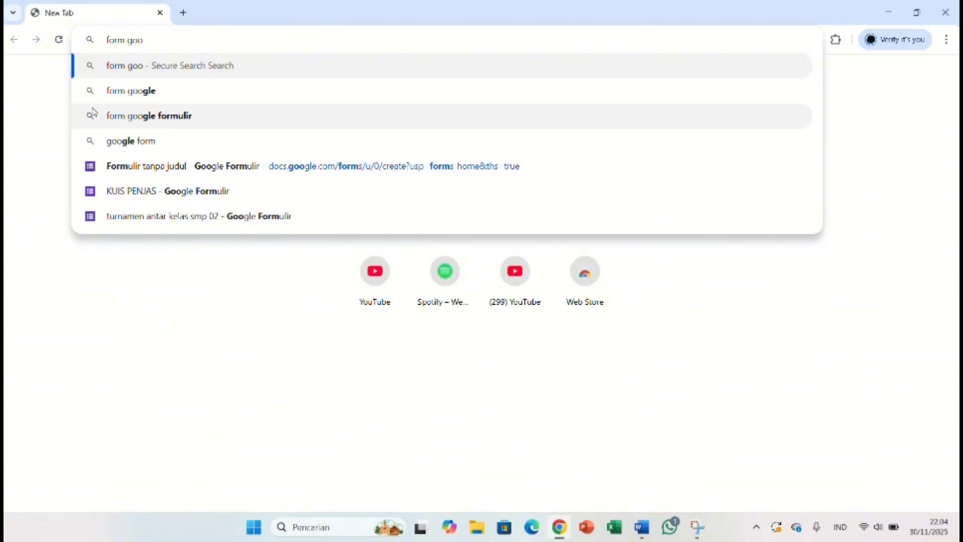
pyautogui.click(93, 85)
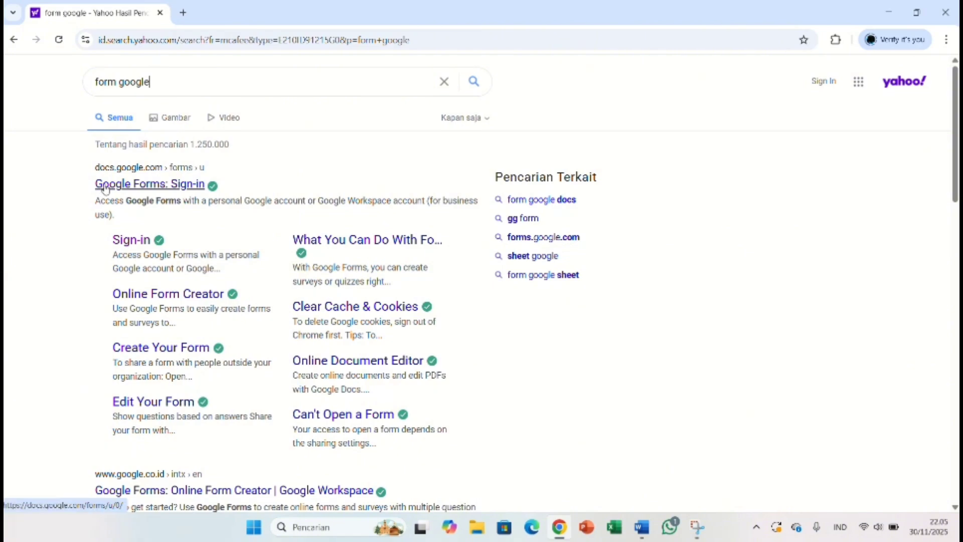
pyautogui.click(140, 186)
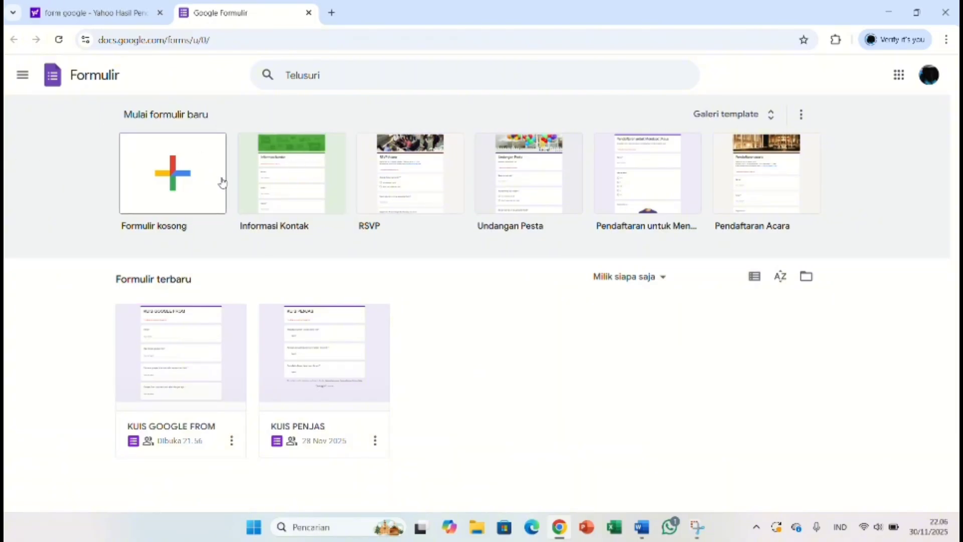
# - Create a blank form and name it "Kuis google from", applying the same text as the form's heading
pyautogui.click(168, 197)
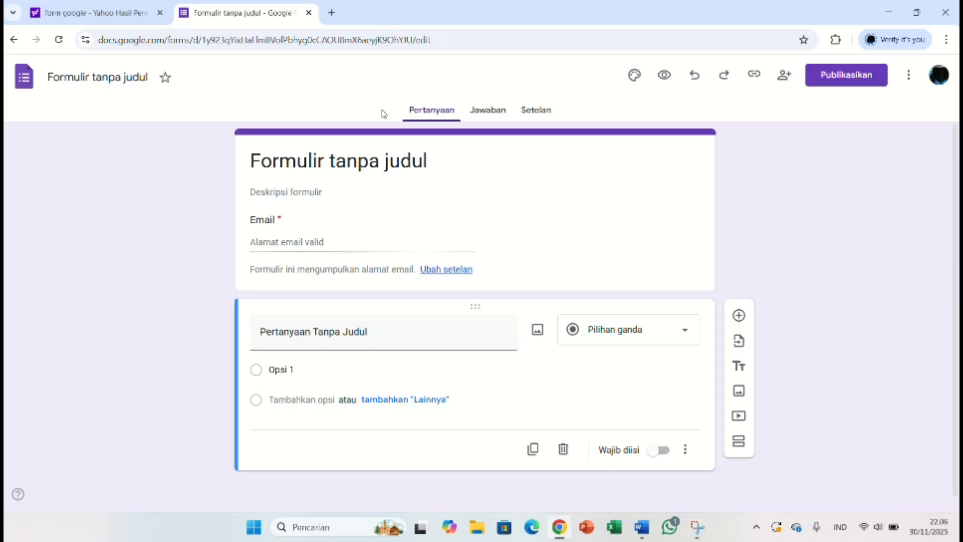
pyautogui.click(140, 72)
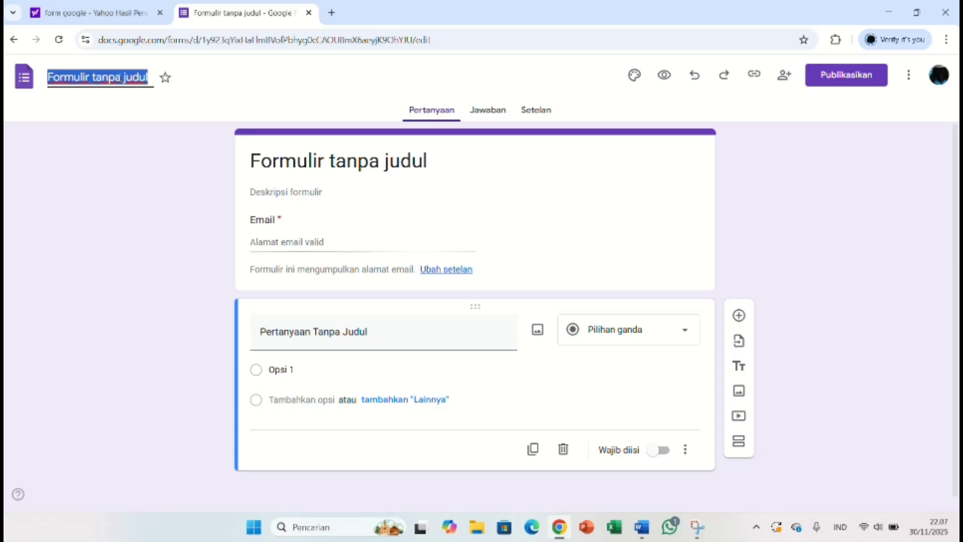
pyautogui.write('ku')
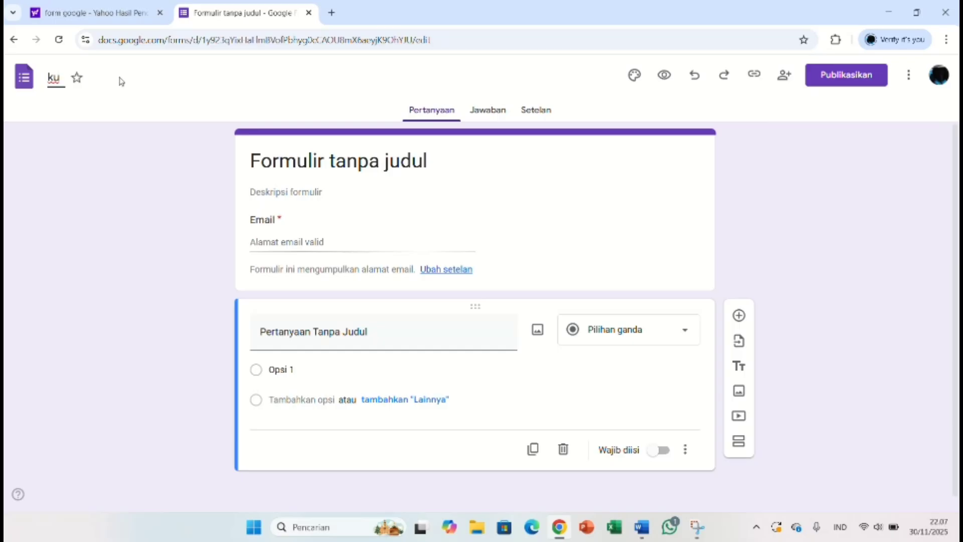
pyautogui.press('BackSpace')
pyautogui.press('BackSpace')
pyautogui.write('Ku')
pyautogui.write('is google')
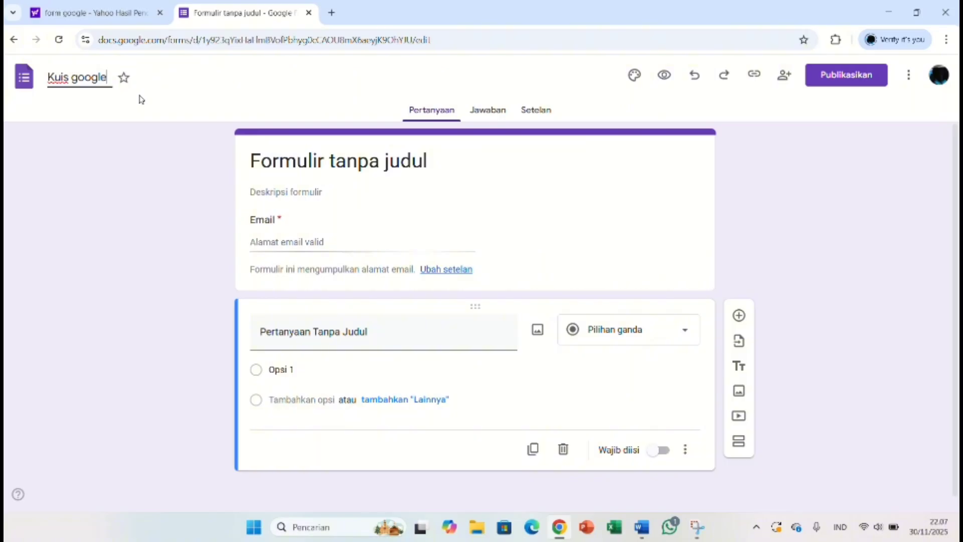
pyautogui.write(' from')
pyautogui.click(311, 166)
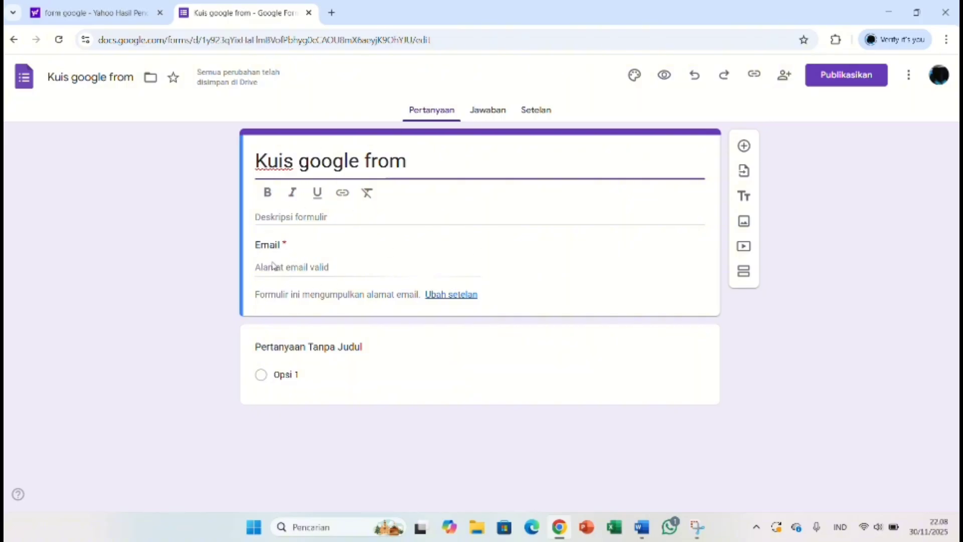
pyautogui.click(303, 256)
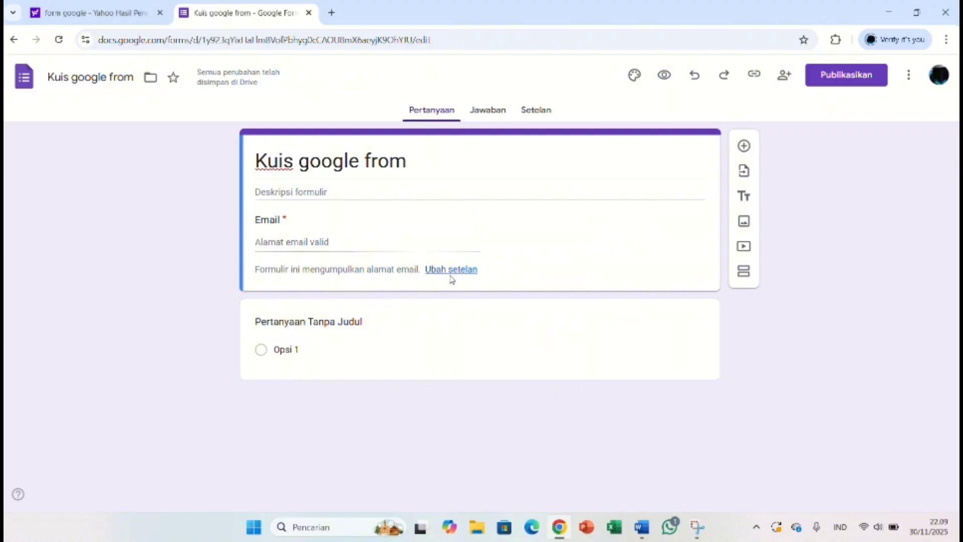
# - Replace the untitled question's text with "Apa itu google from"
pyautogui.click(366, 320)
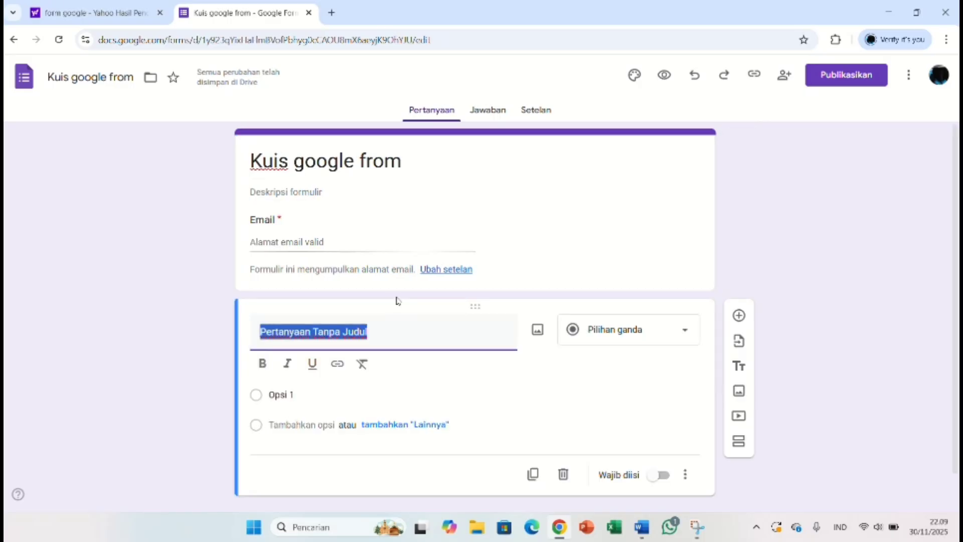
pyautogui.press('BackSpace')
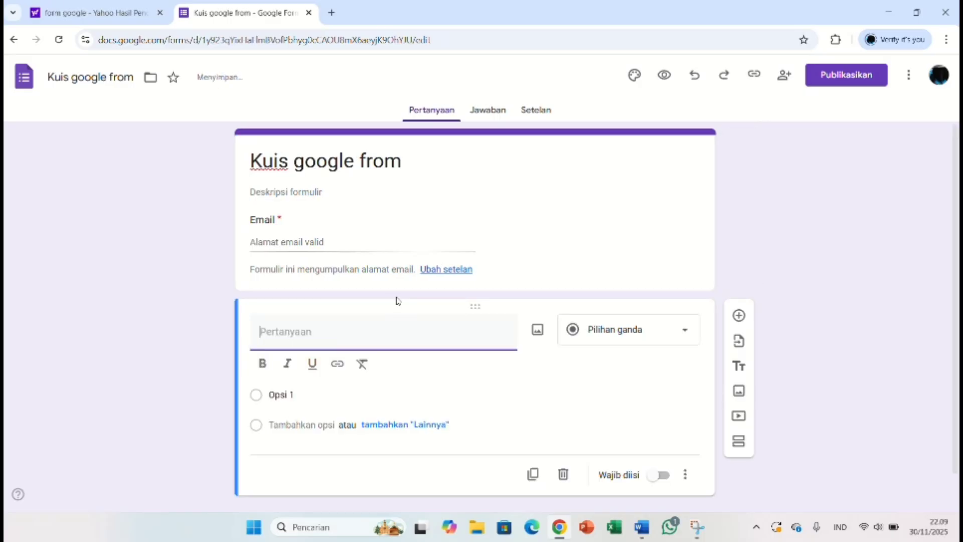
pyautogui.write('apa it')
pyautogui.press('BackSpace')
pyautogui.press('BackSpace')
pyautogui.press('BackSpace')
pyautogui.press('BackSpace')
pyautogui.press('BackSpace')
pyautogui.press('BackSpace')
pyautogui.press('BackSpace')
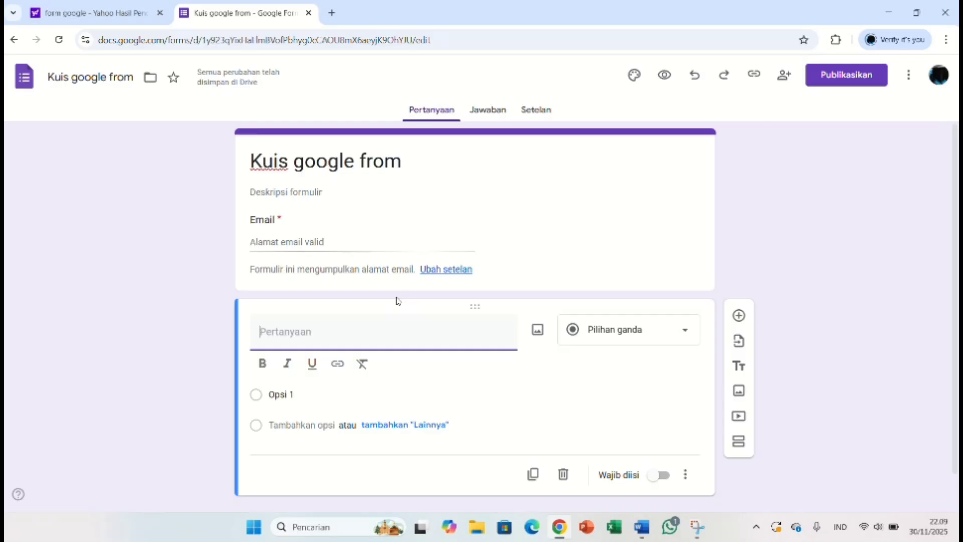
pyautogui.write('Apa itu')
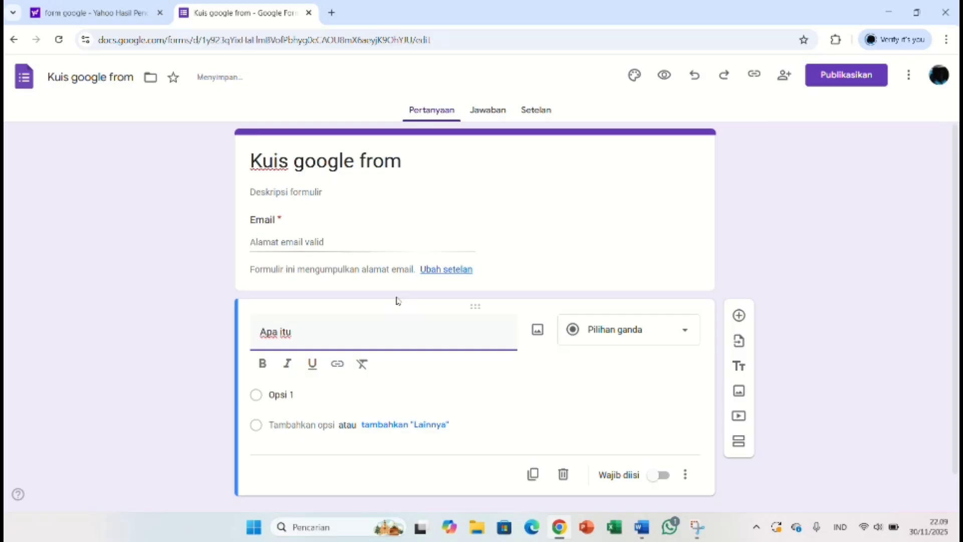
pyautogui.write(' google')
pyautogui.write('from')
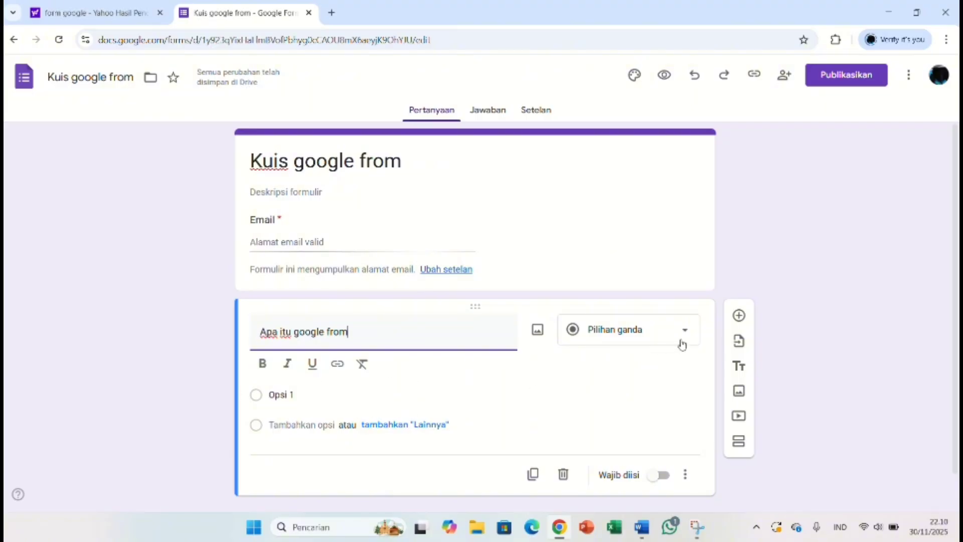
# - Set the question's first answer option to "suatu gem"
pyautogui.click(320, 392)
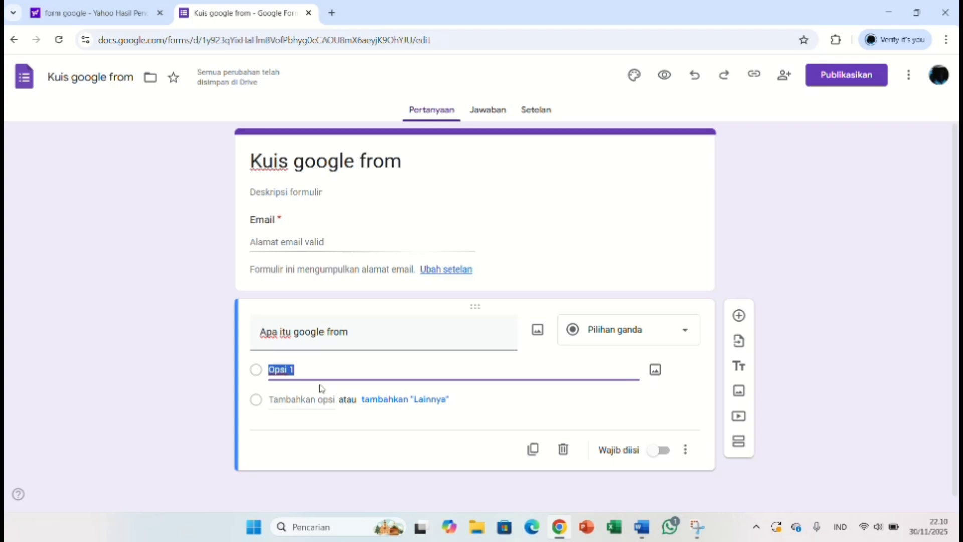
pyautogui.press('BackSpace')
pyautogui.write('suat')
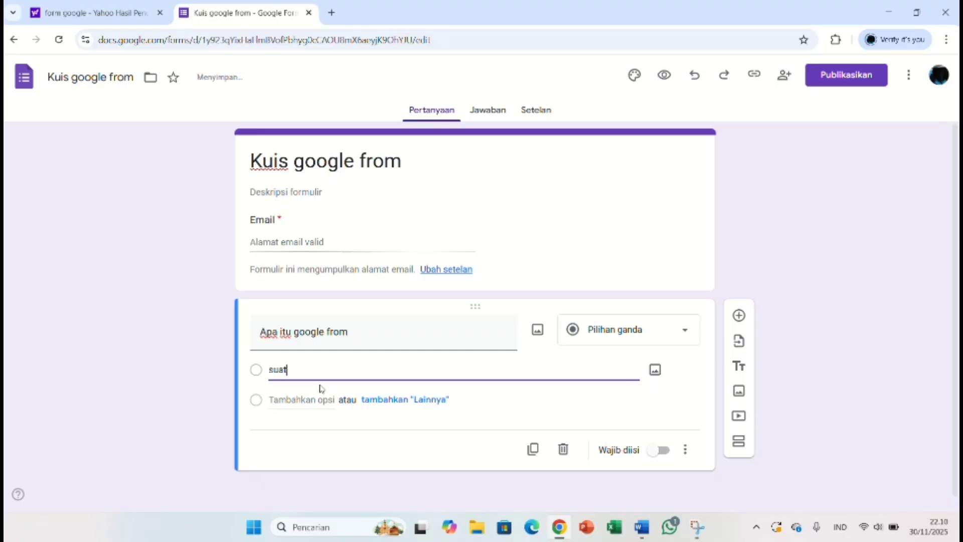
pyautogui.write('u gem')
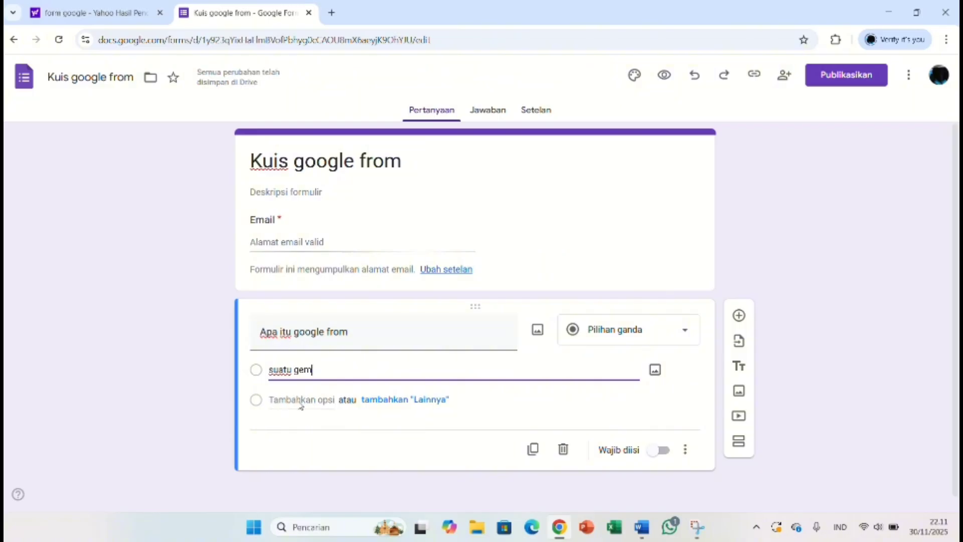
# - Add a second answer option reading "hanya web biyasa"
pyautogui.click(301, 400)
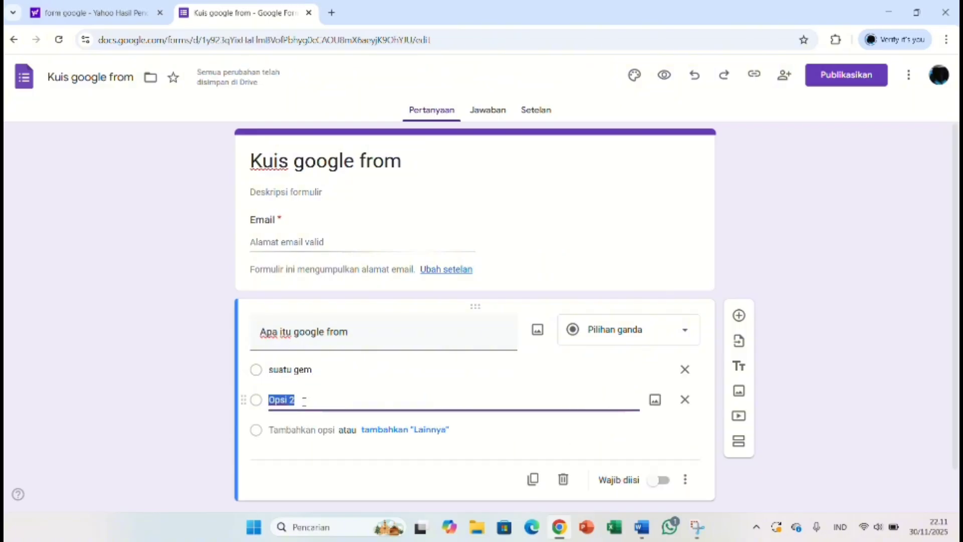
pyautogui.press('BackSpace')
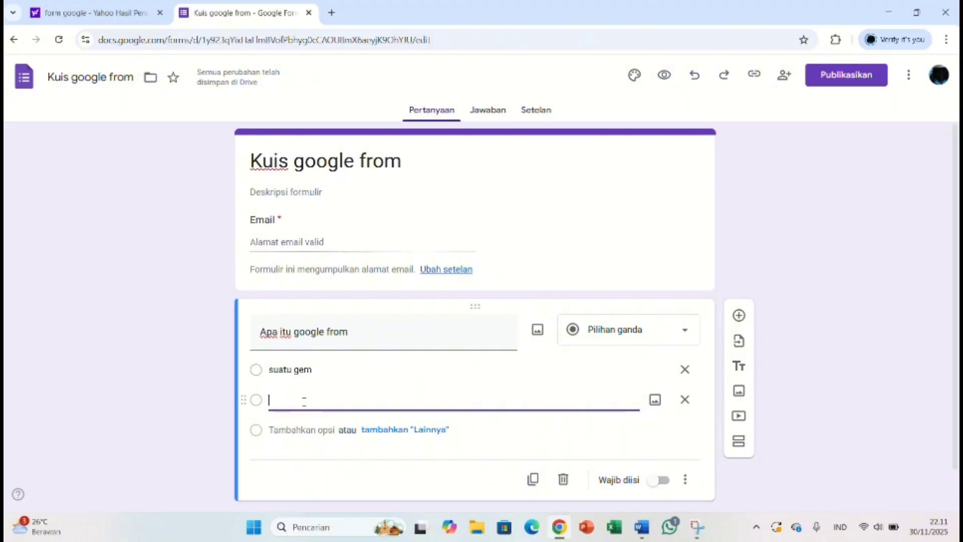
pyautogui.write('h')
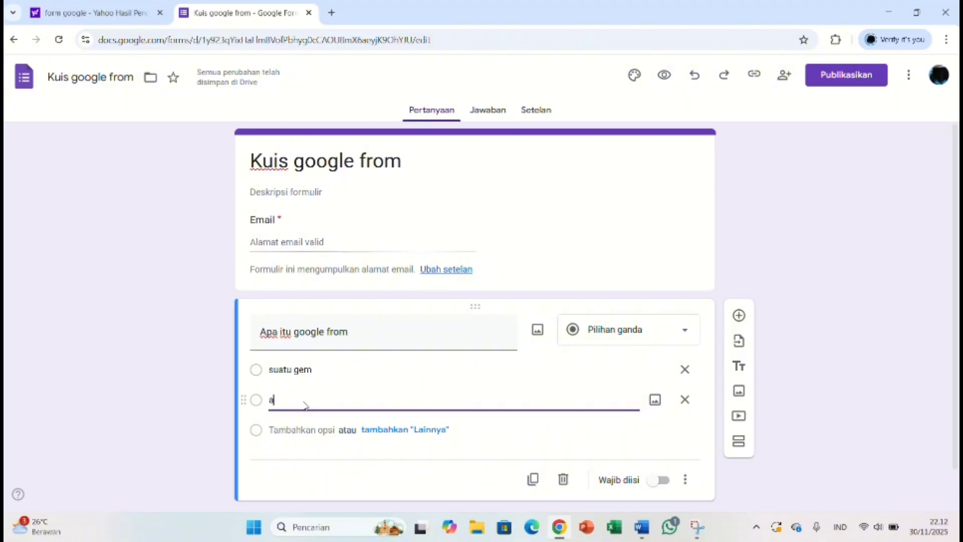
pyautogui.write('any')
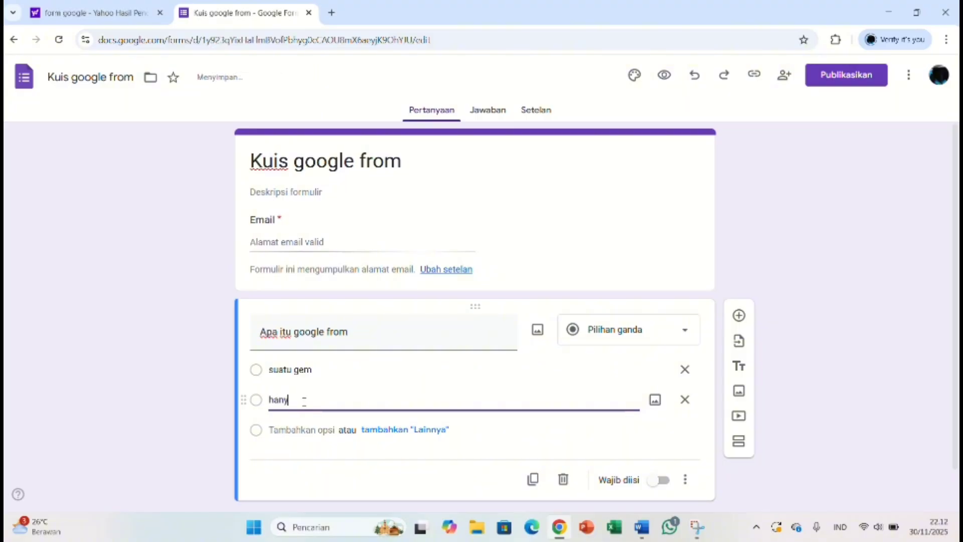
pyautogui.write('a web biya')
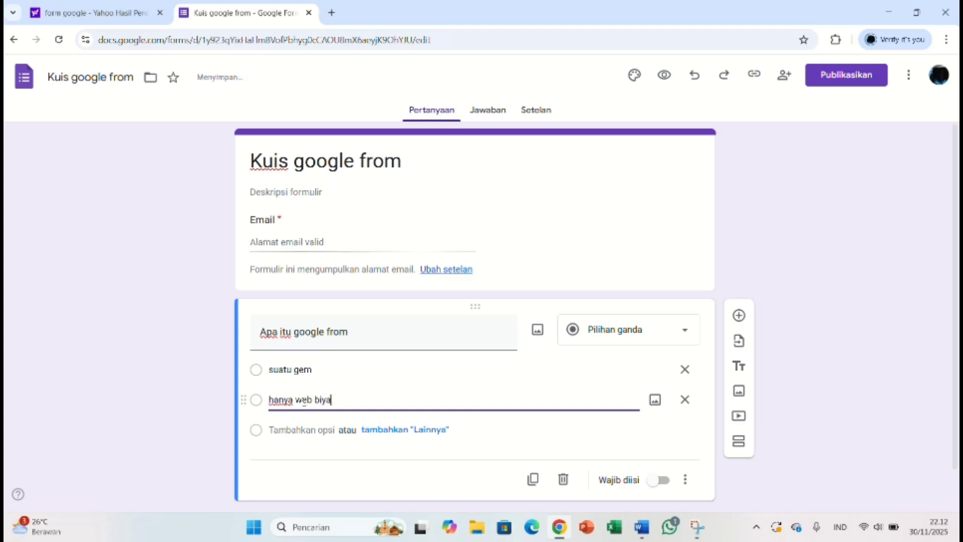
pyautogui.write('sa')
# - Add a third answer option reading "sebagai pembuatan folmulir onlen" and make the question required
pyautogui.press('Return')
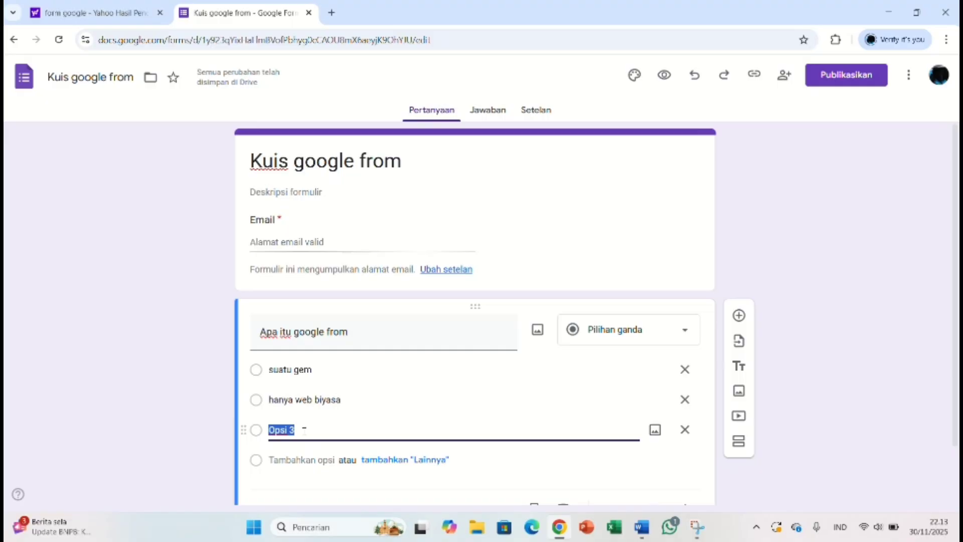
pyautogui.write('seba')
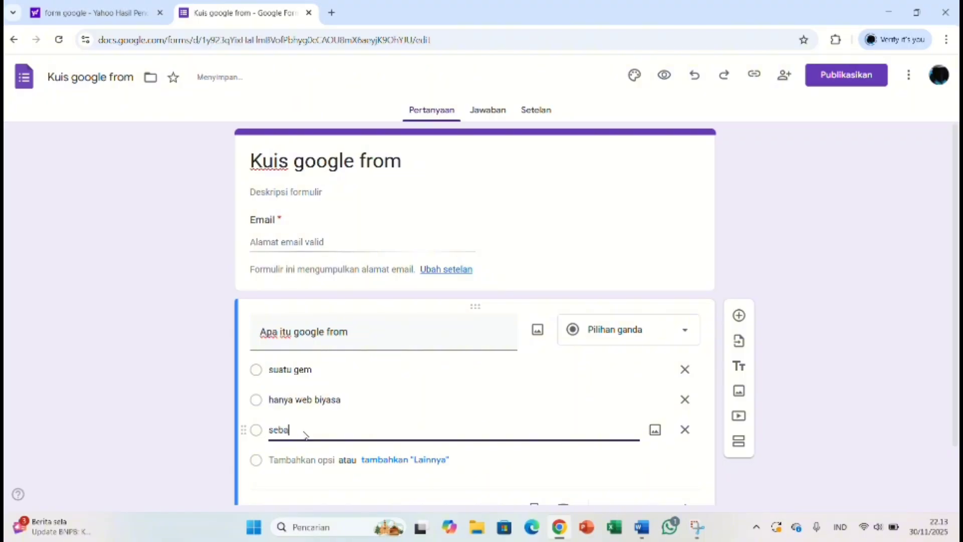
pyautogui.write('gai')
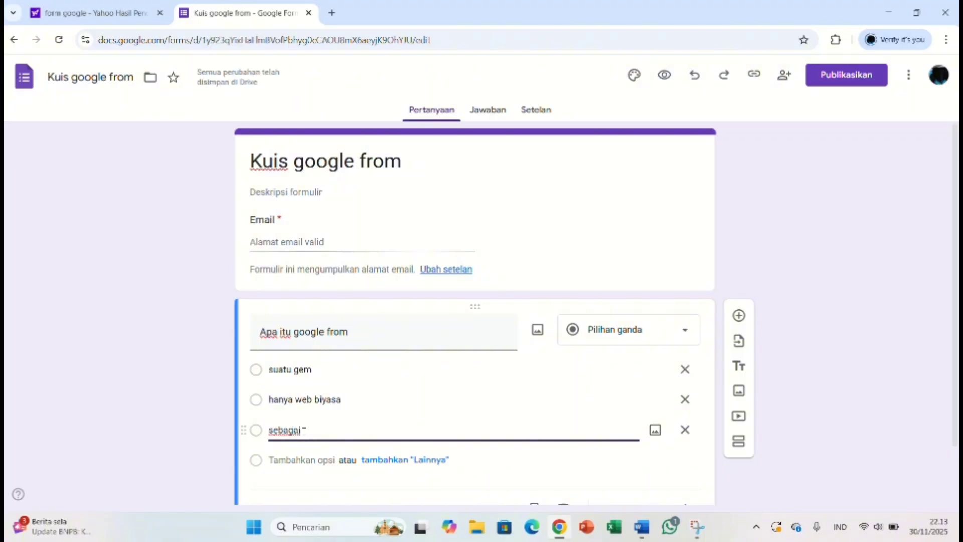
pyautogui.write(' pembuatan')
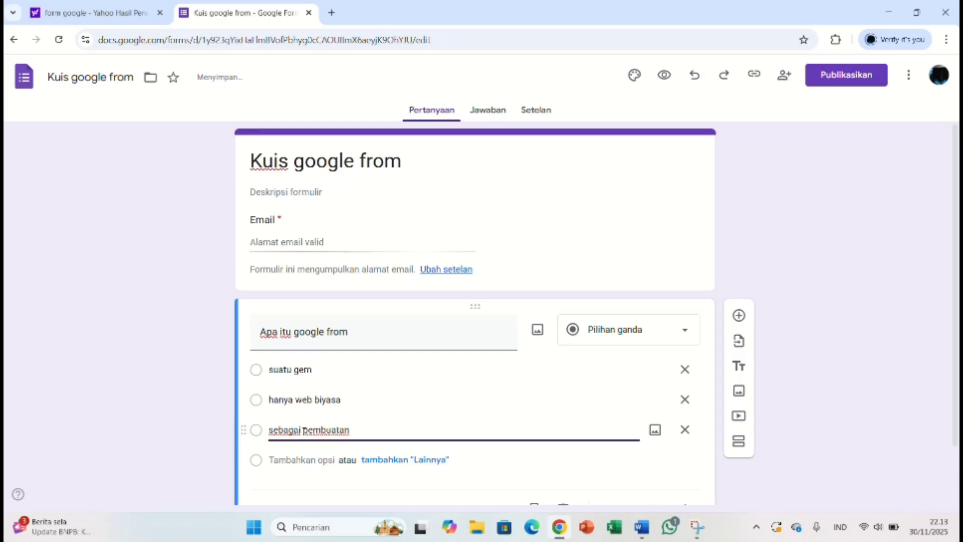
pyautogui.write(' folmulir')
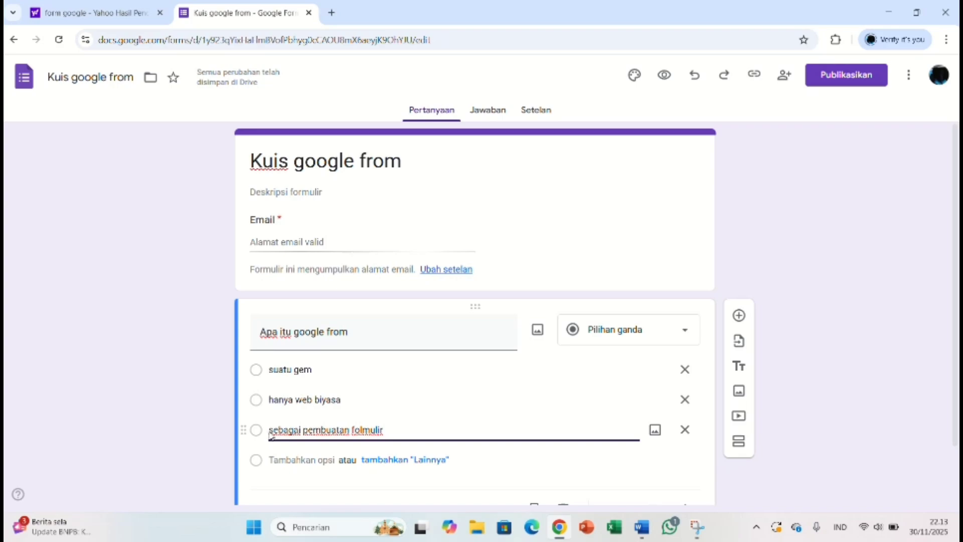
pyautogui.write('onli')
pyautogui.write('nlen')
pyautogui.scroll(-1, 463, 461)
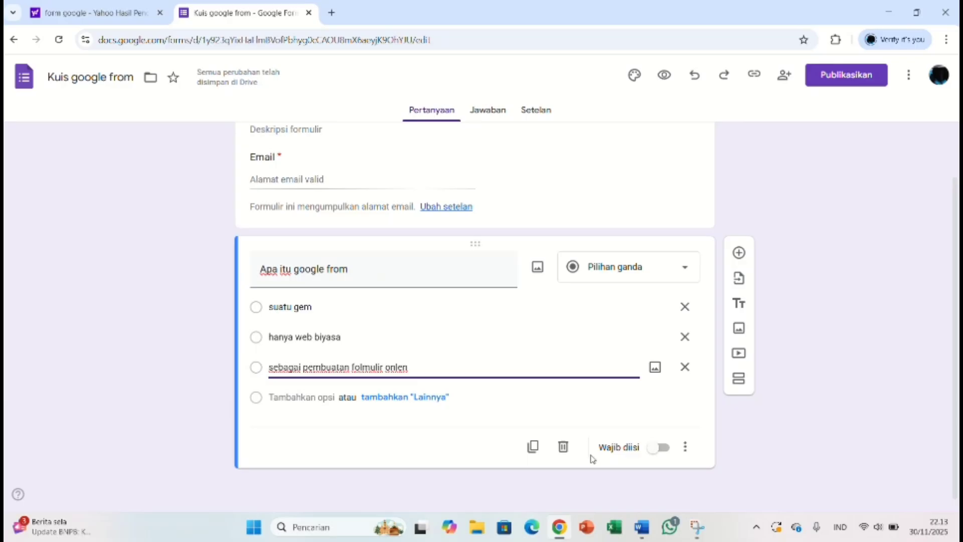
pyautogui.click(655, 448)
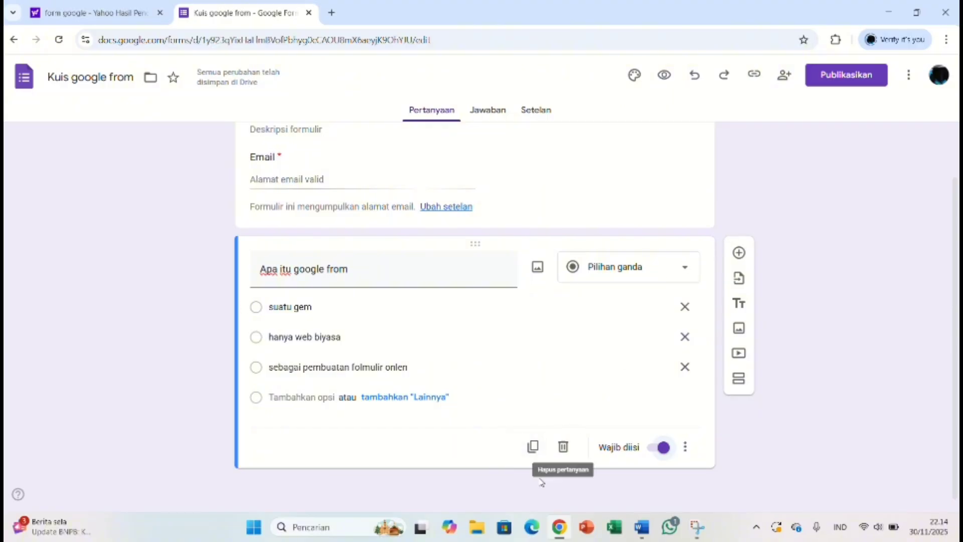
pyautogui.click(532, 446)
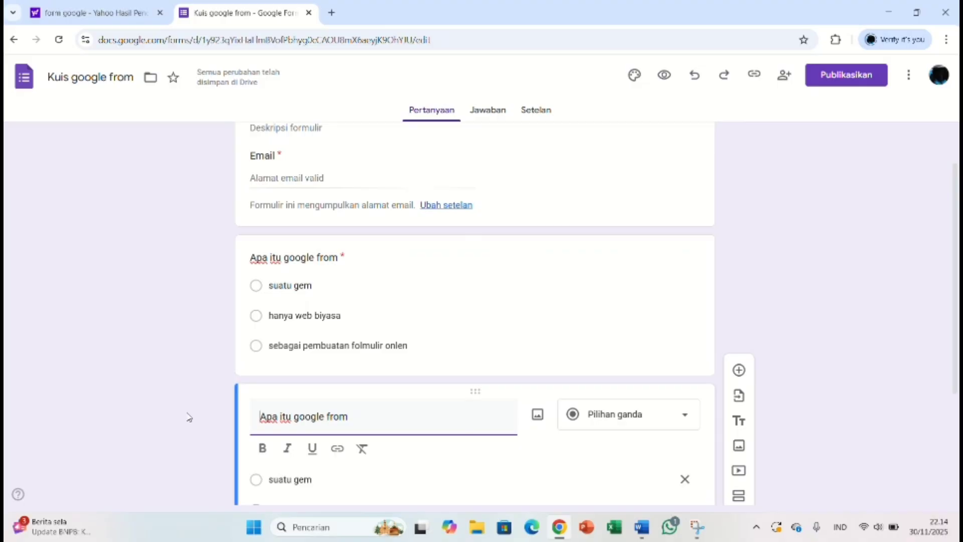
pyautogui.scroll(-3, 441, 415)
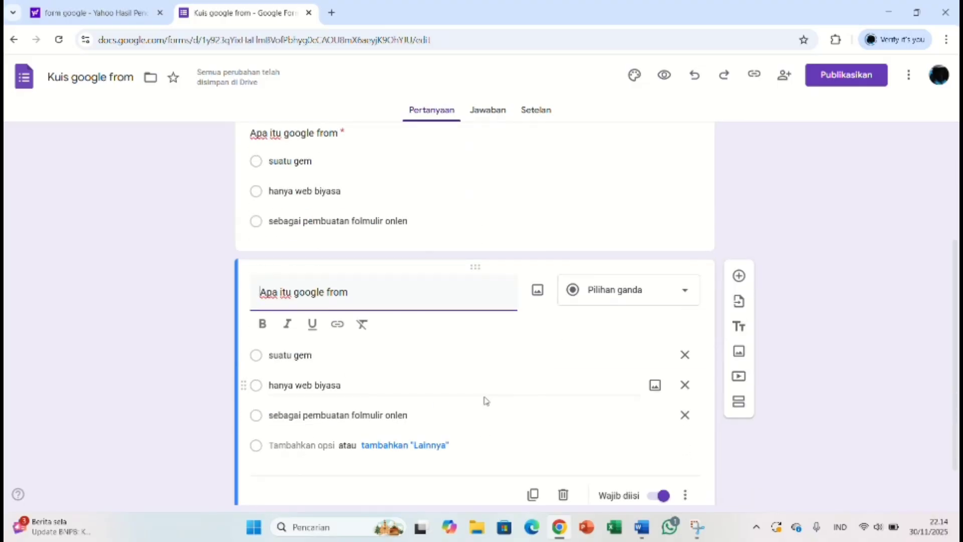
pyautogui.scroll(3, 484, 398)
pyautogui.scroll(-4, 451, 441)
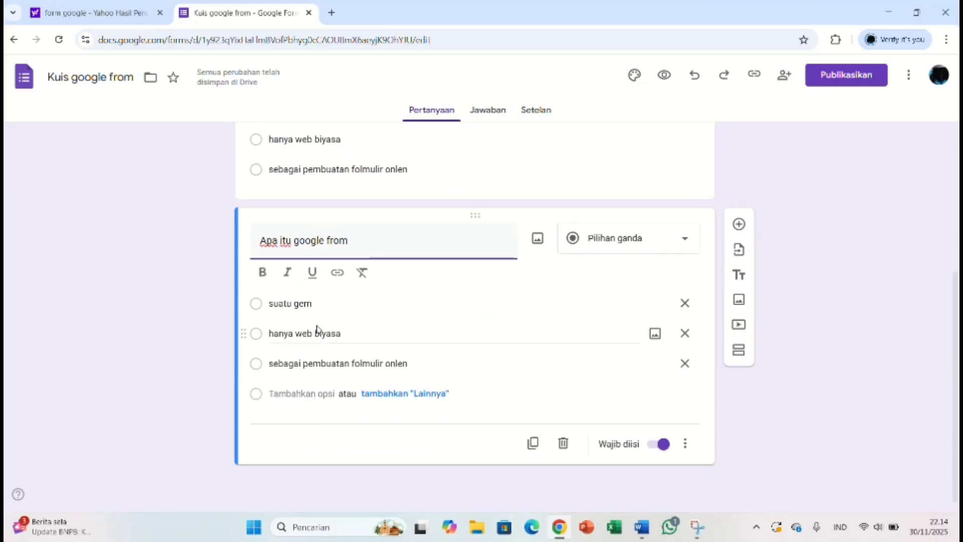
pyautogui.scroll(3, 316, 261)
pyautogui.scroll(-3, 321, 266)
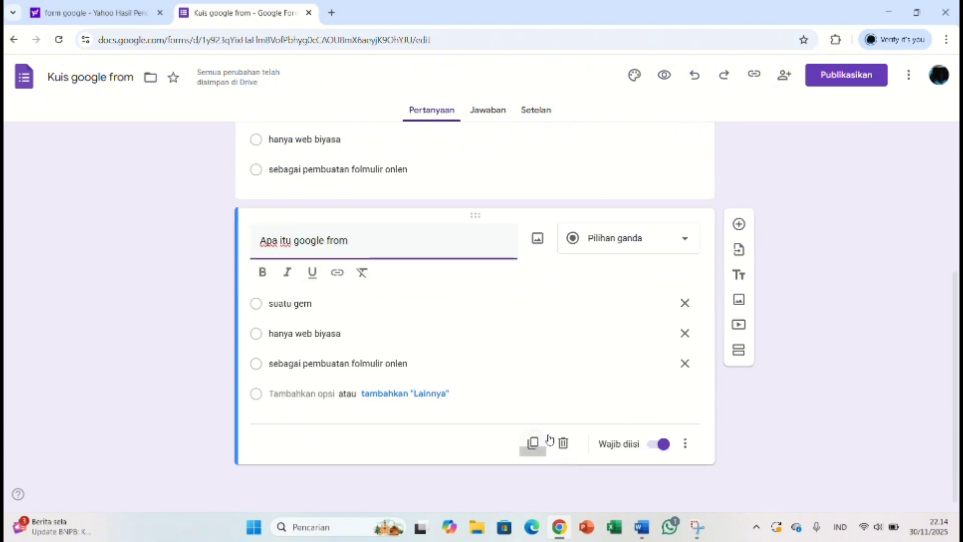
pyautogui.click(563, 443)
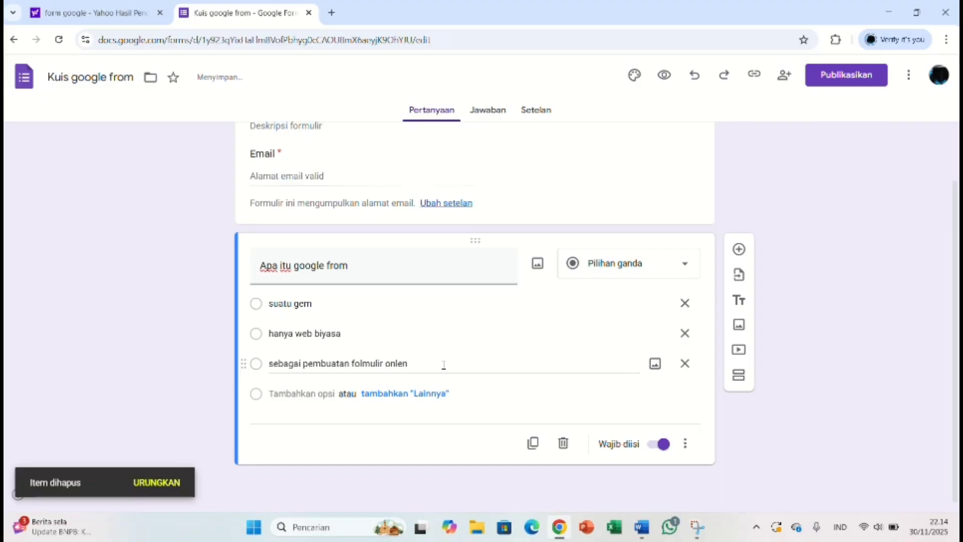
# - Add a new question below "Apa itu google from"
pyautogui.click(739, 249)
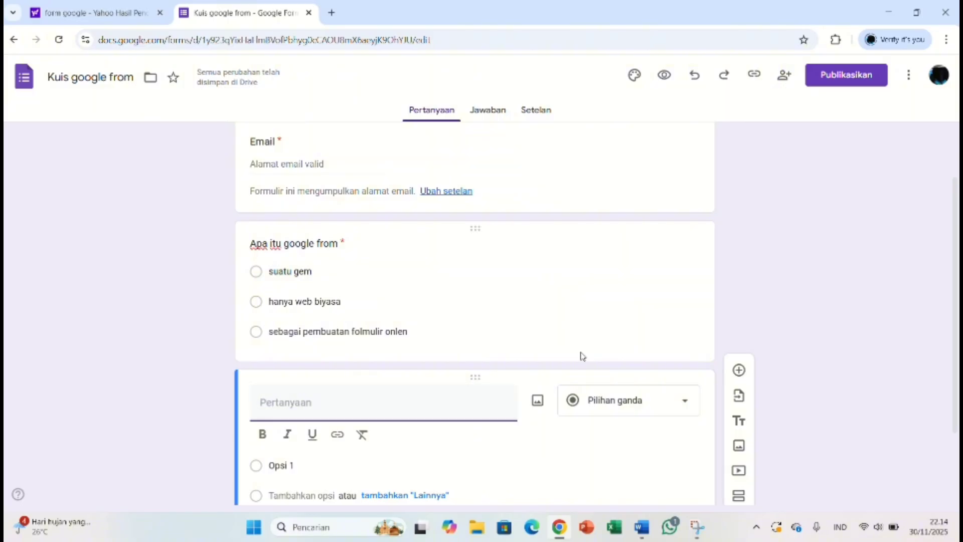
pyautogui.scroll(-1, 384, 340)
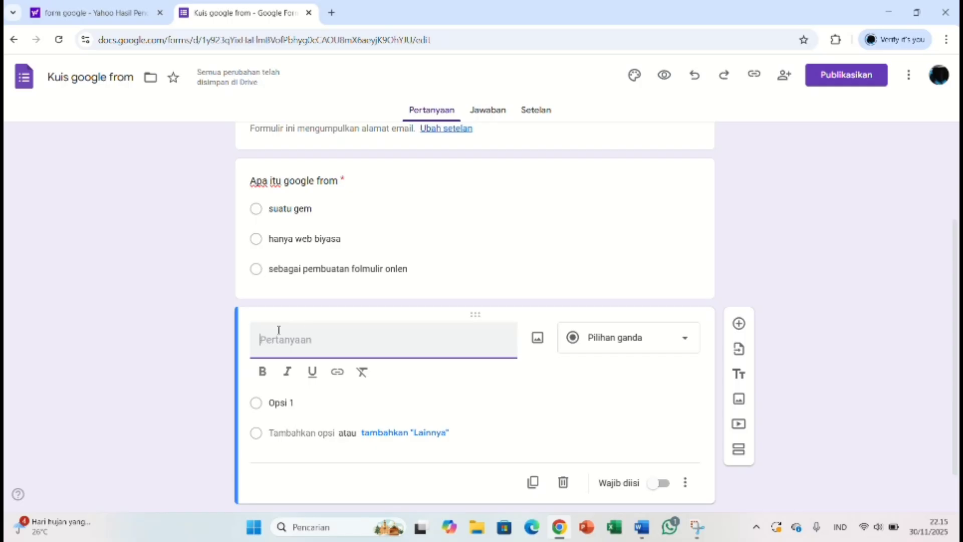
pyautogui.write('google')
pyautogui.press('BackSpace')
pyautogui.press('BackSpace')
pyautogui.press('BackSpace')
pyautogui.press('BackSpace')
pyautogui.press('BackSpace')
pyautogui.press('BackSpace')
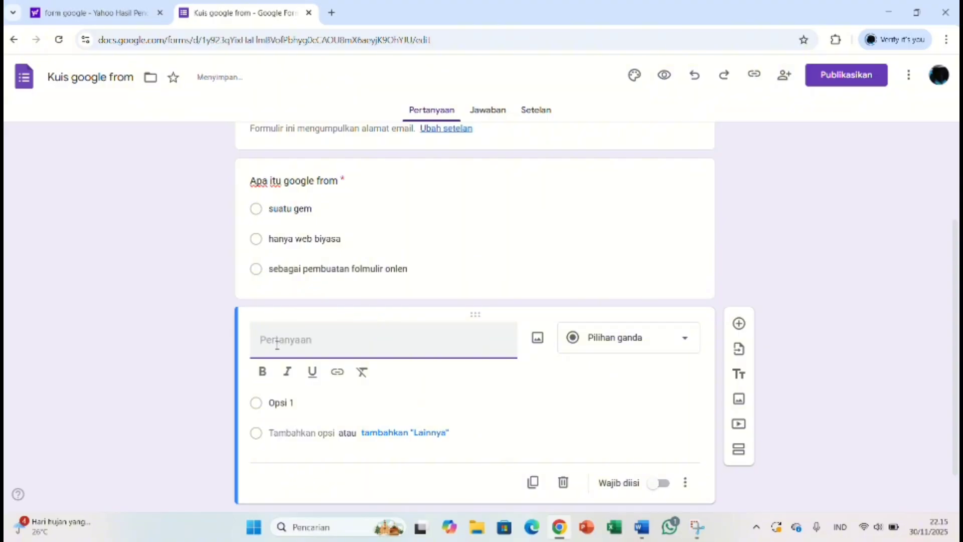
pyautogui.write('Goo')
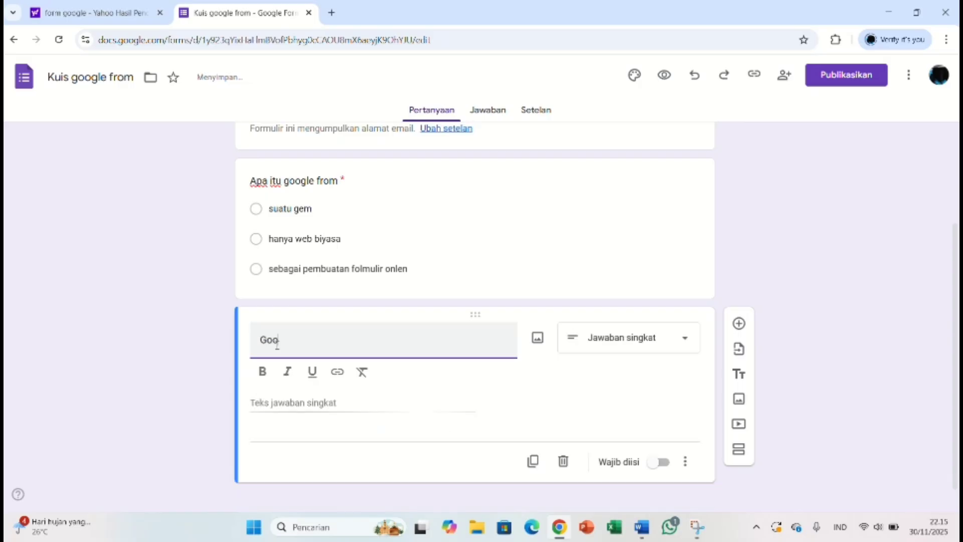
pyautogui.write('g')
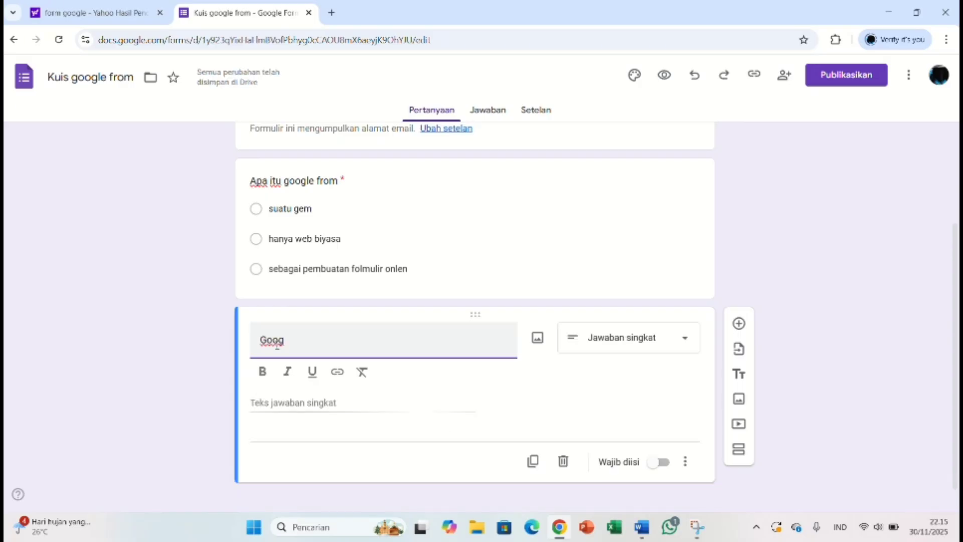
pyautogui.write('le')
pyautogui.press('BackSpace')
pyautogui.press('BackSpace')
pyautogui.press('BackSpace')
pyautogui.press('BackSpace')
pyautogui.press('BackSpace')
pyautogui.press('BackSpace')
# - Enter "Apakah fungsi utama google from" as the new question's text
pyautogui.write('Apa')
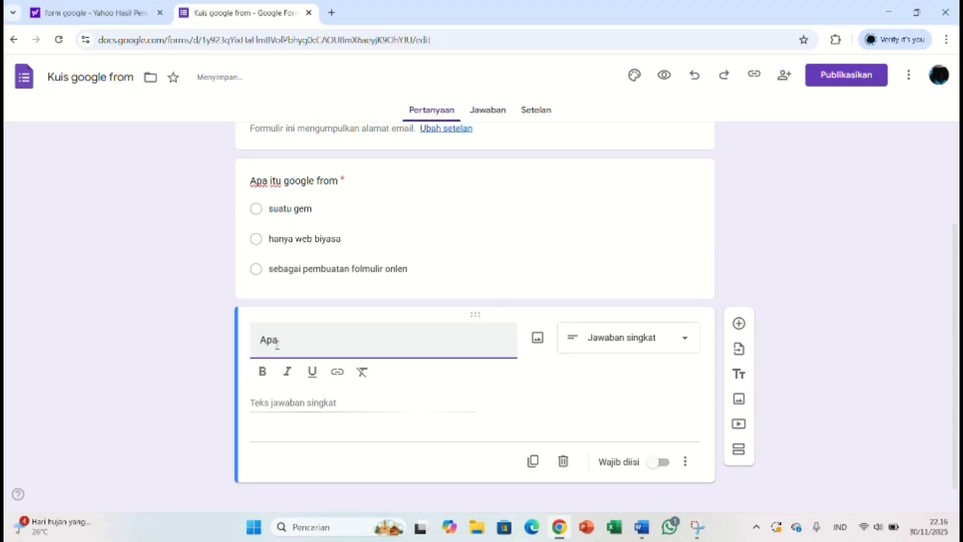
pyautogui.write('kah')
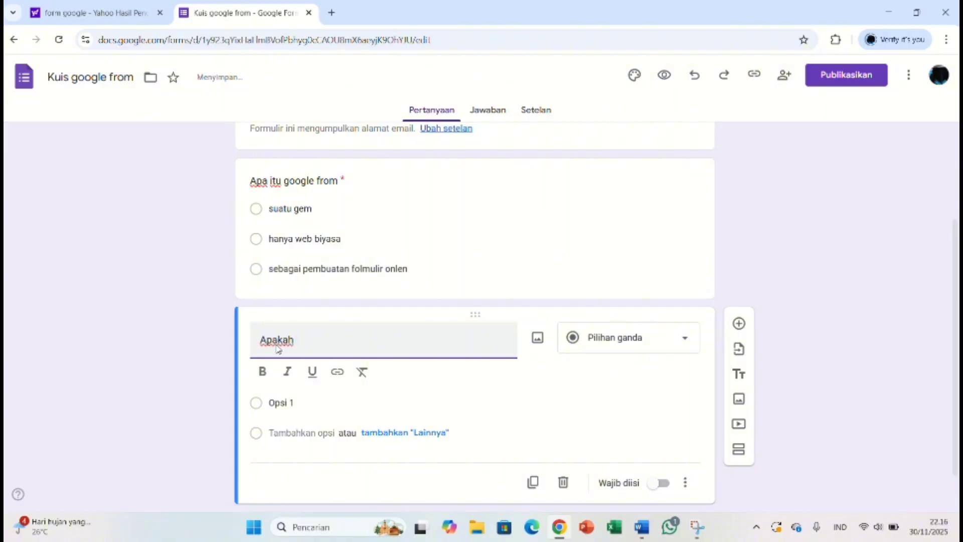
pyautogui.write(' fungsi utama')
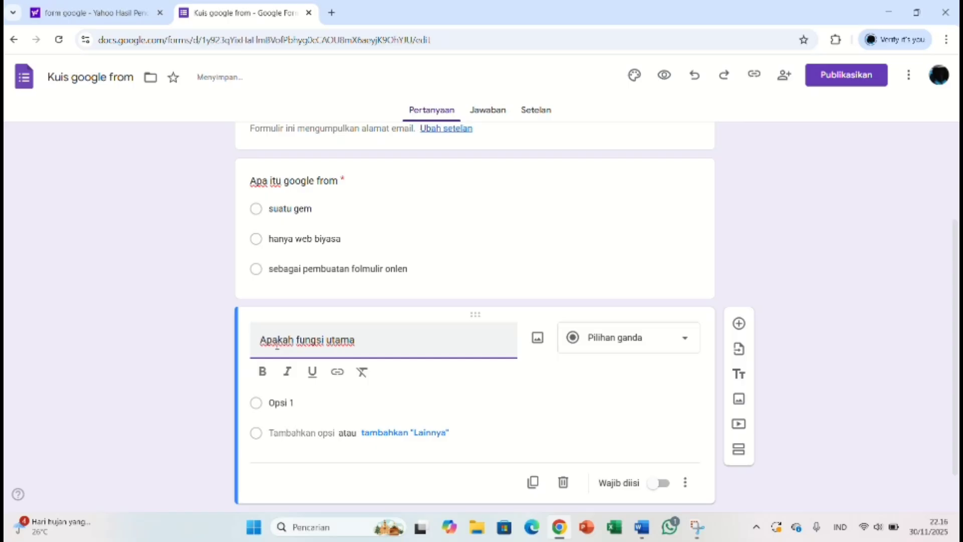
pyautogui.write(' google from')
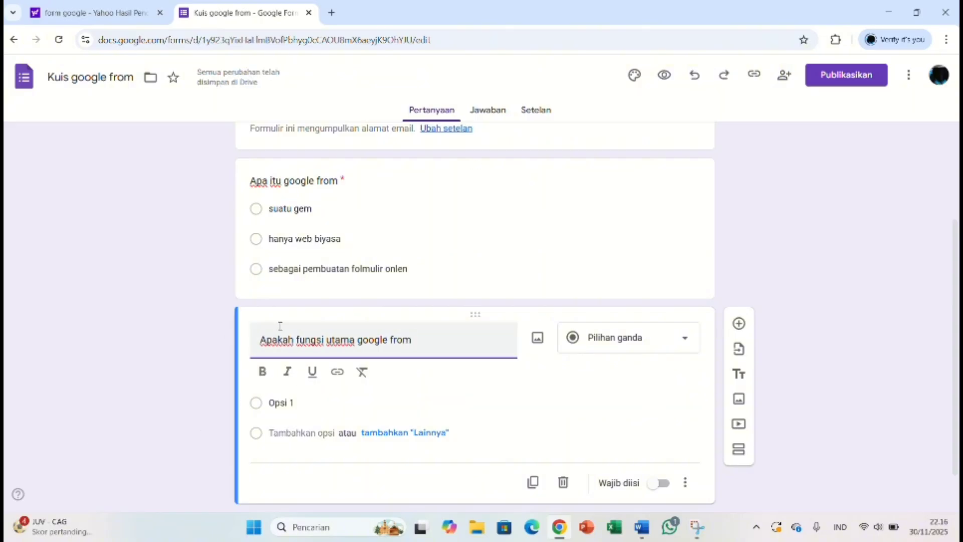
# - Change the "Apakah fungsi utama google from" question to the short-answer type (Jawaban singkat) and make it required
pyautogui.click(687, 340)
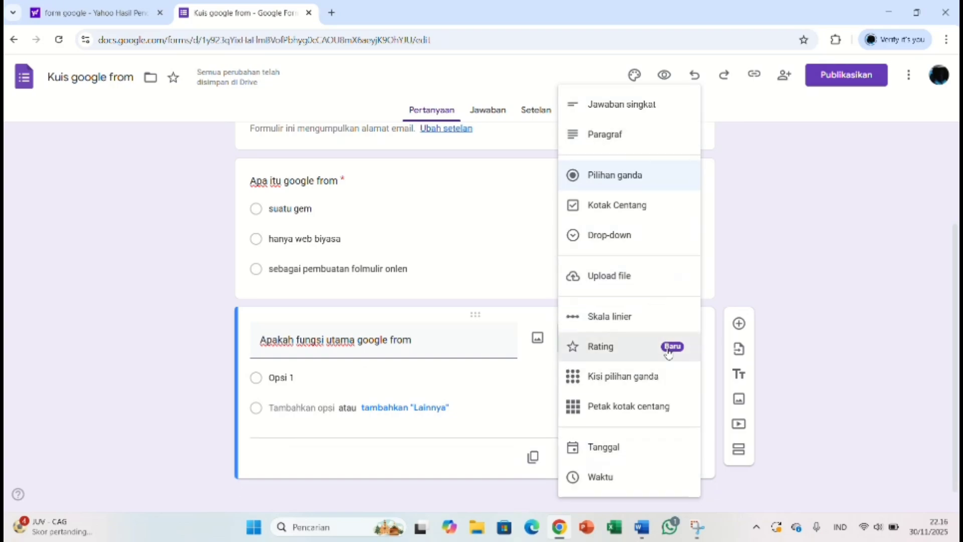
pyautogui.click(678, 106)
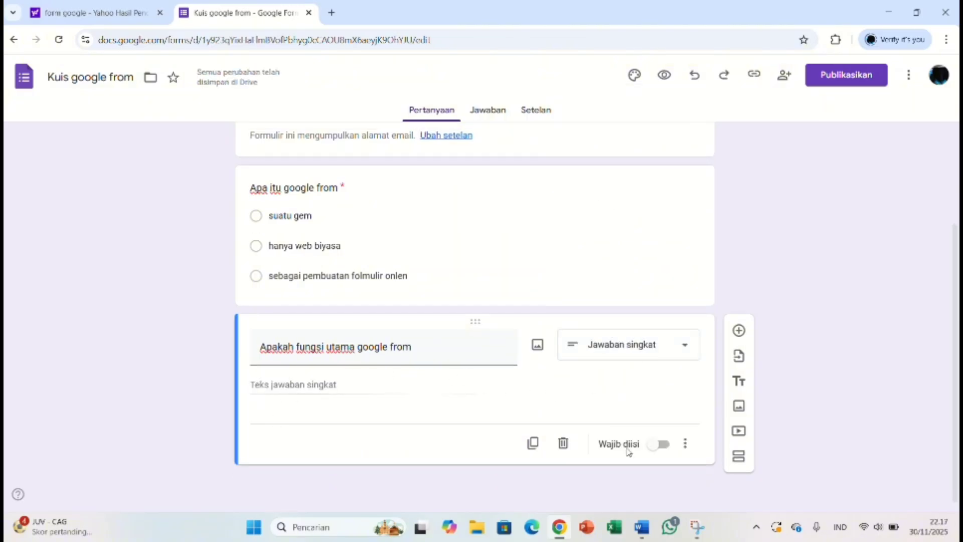
pyautogui.click(659, 444)
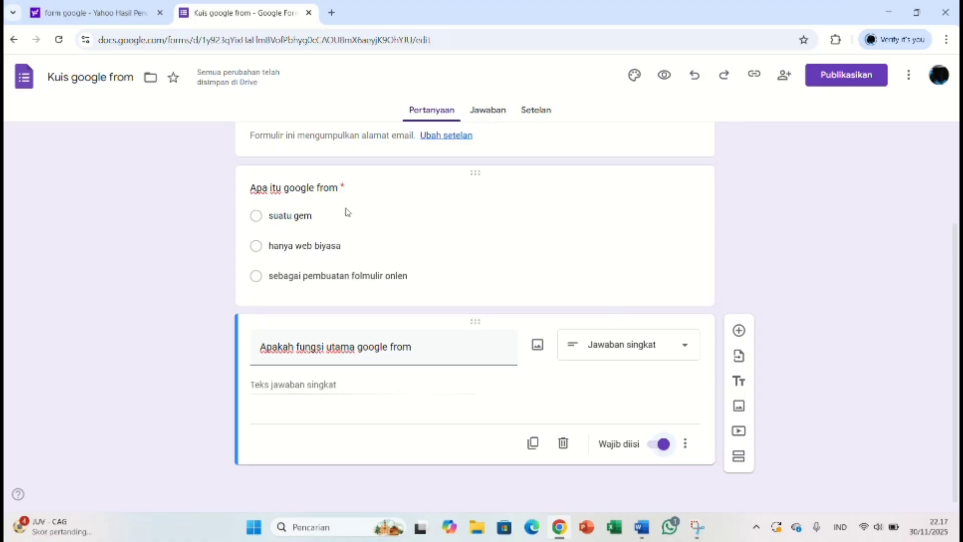
# - Add another question below "Apakah fungsi utama google from"
pyautogui.click(740, 330)
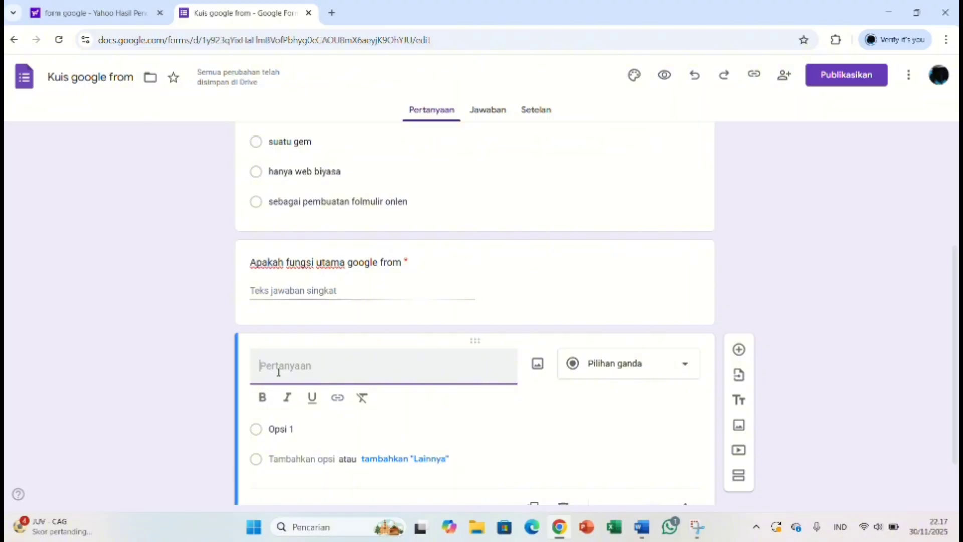
pyautogui.write('apa')
pyautogui.press('BackSpace')
pyautogui.write('A')
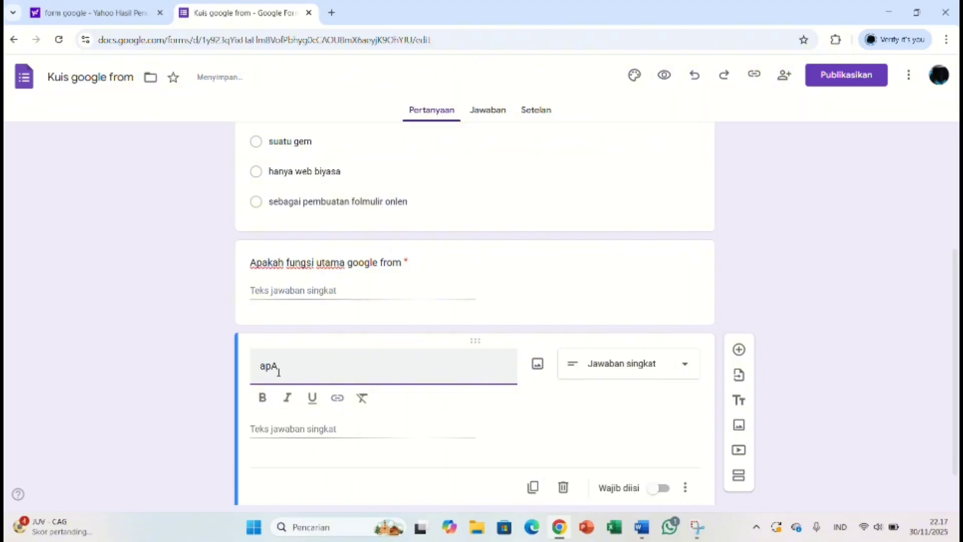
pyautogui.write('PA')
pyautogui.press('BackSpace')
pyautogui.press('BackSpace')
pyautogui.press('BackSpace')
pyautogui.press('BackSpace')
pyautogui.write('PA')
pyautogui.press('BackSpace')
pyautogui.press('BackSpace')
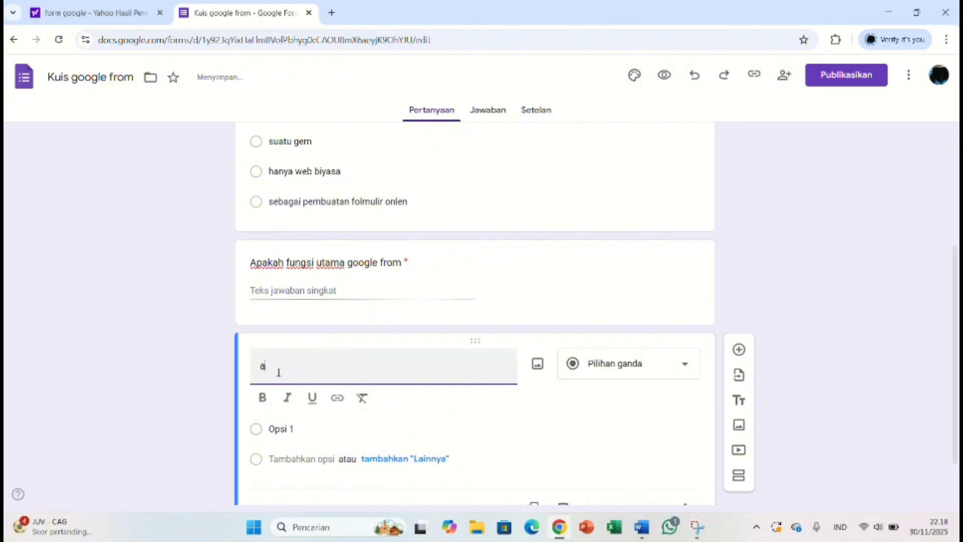
pyautogui.press('BackSpace')
# - Enter "Apa manfat bagi saudara google from" as the third question's text
pyautogui.write('Apa ma')
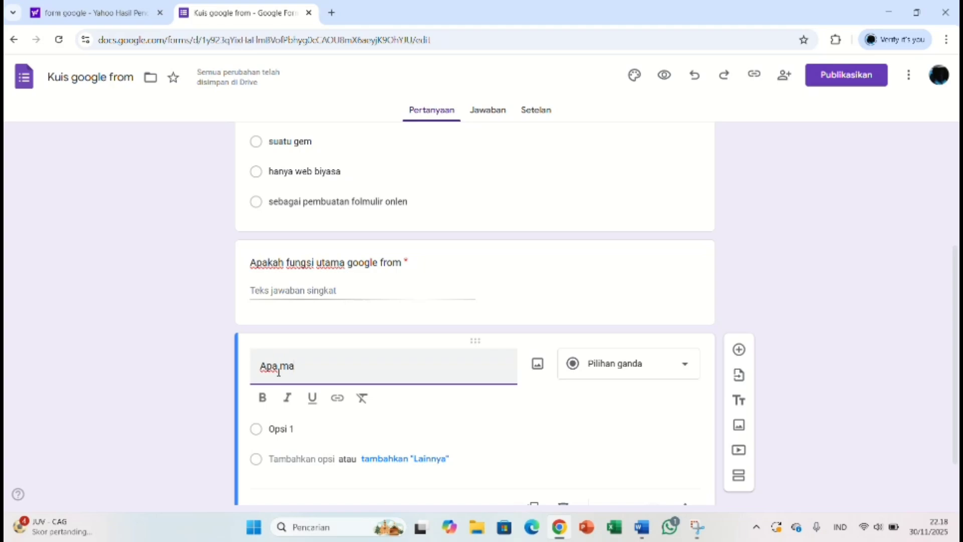
pyautogui.write('nfat')
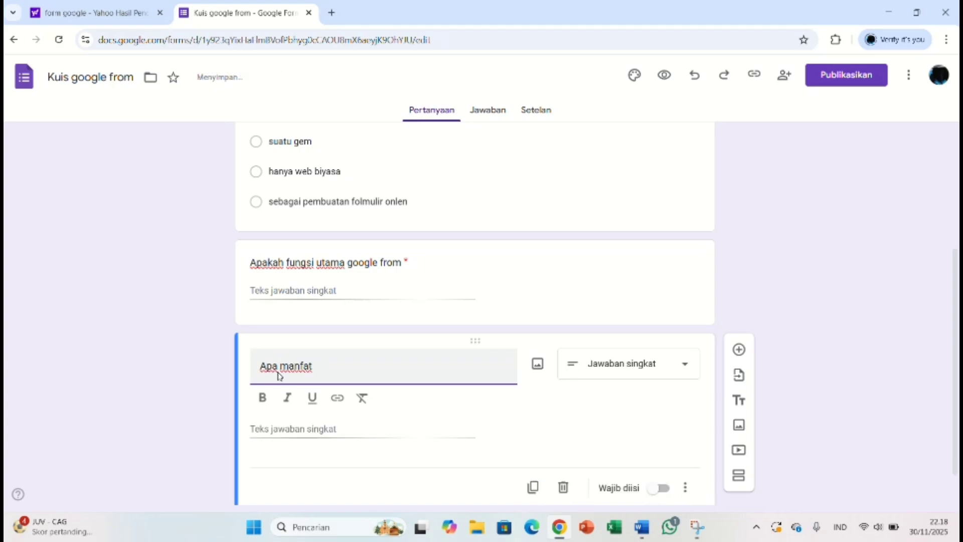
pyautogui.write(' bagi saudara')
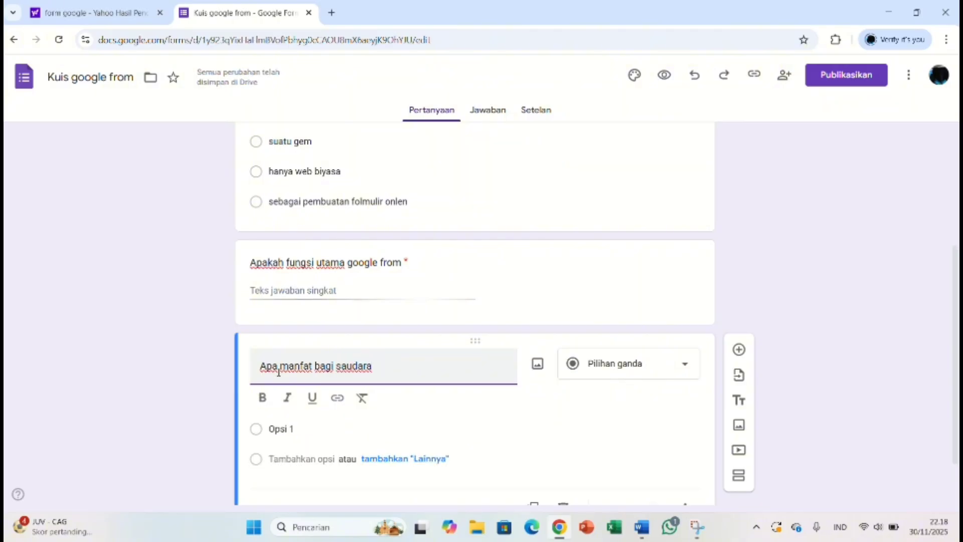
pyautogui.write(' goog')
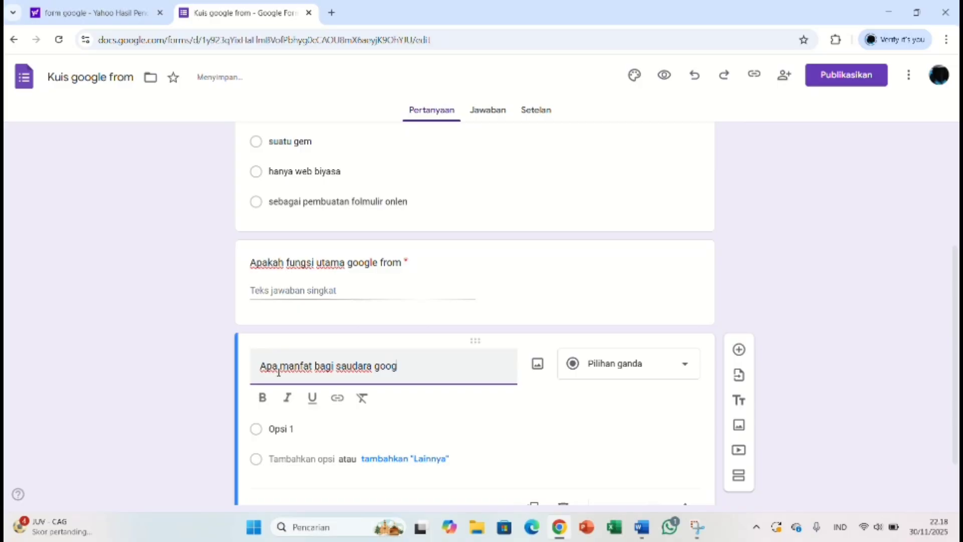
pyautogui.write('le')
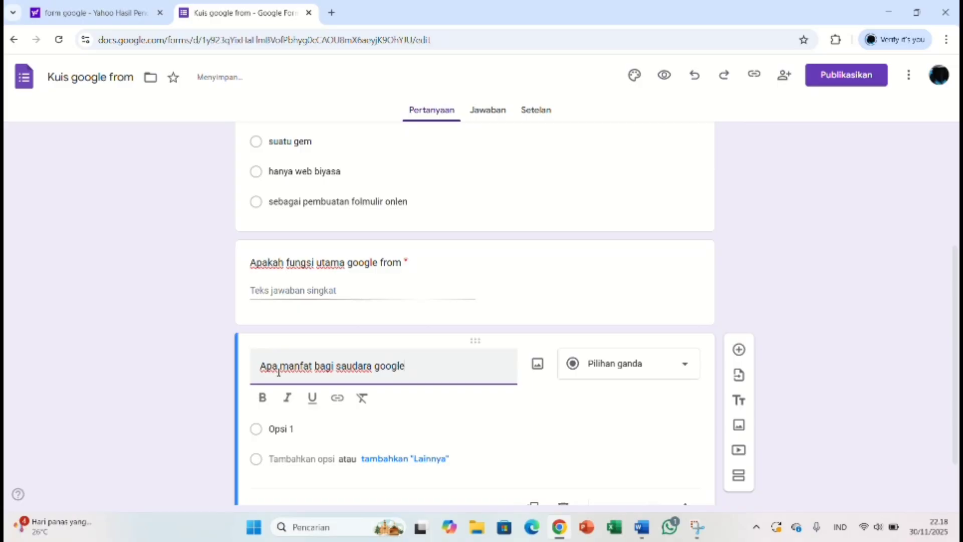
pyautogui.write(' from')
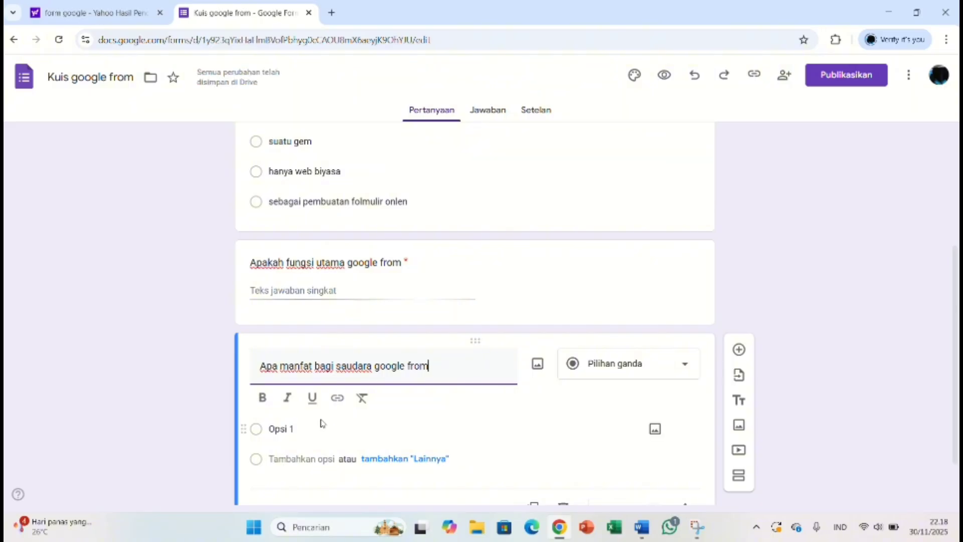
# - Change the "Apa manfat bagi saudara google from" question to the short-answer type (Jawaban singkat) and make it required
pyautogui.click(683, 364)
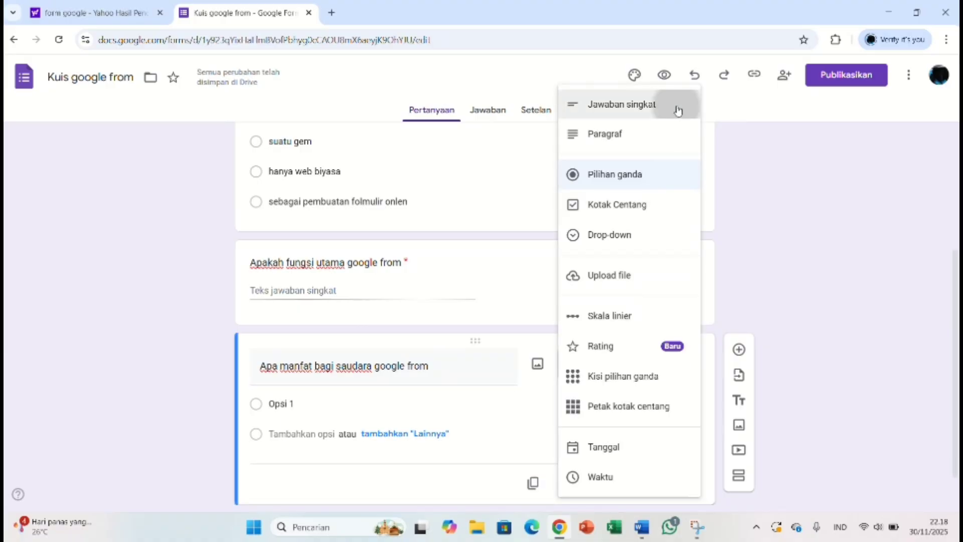
pyautogui.click(678, 111)
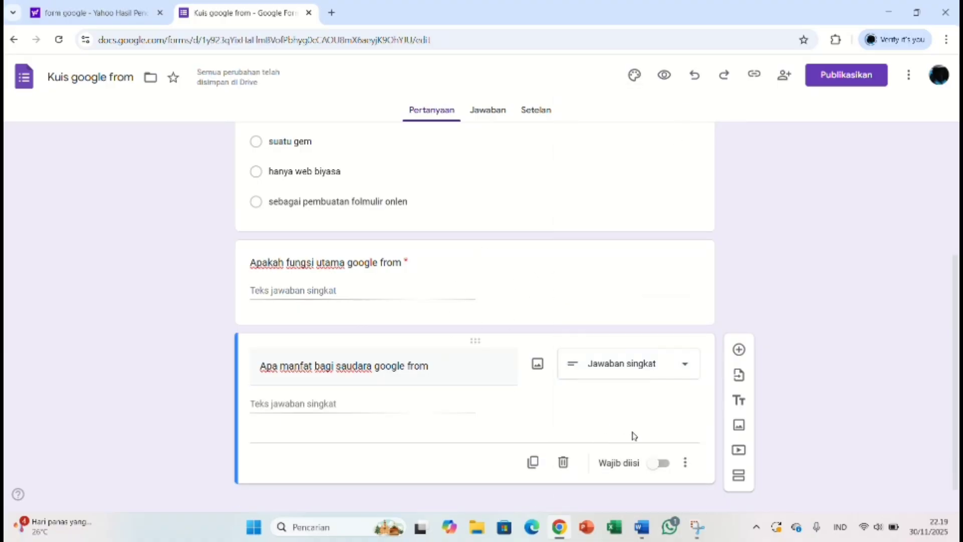
pyautogui.click(656, 464)
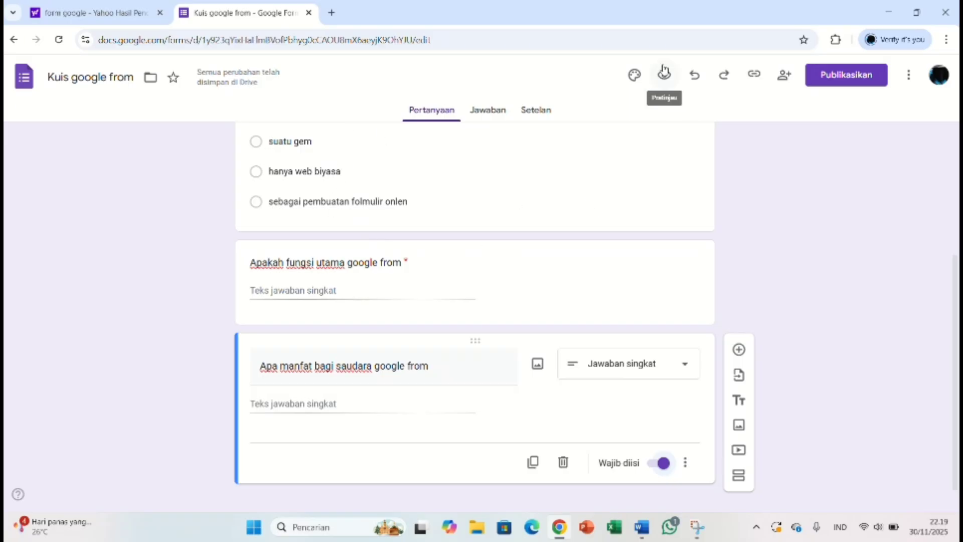
# - Preview the whole form from title to last question as respondents see it, and return to editing
pyautogui.click(665, 71)
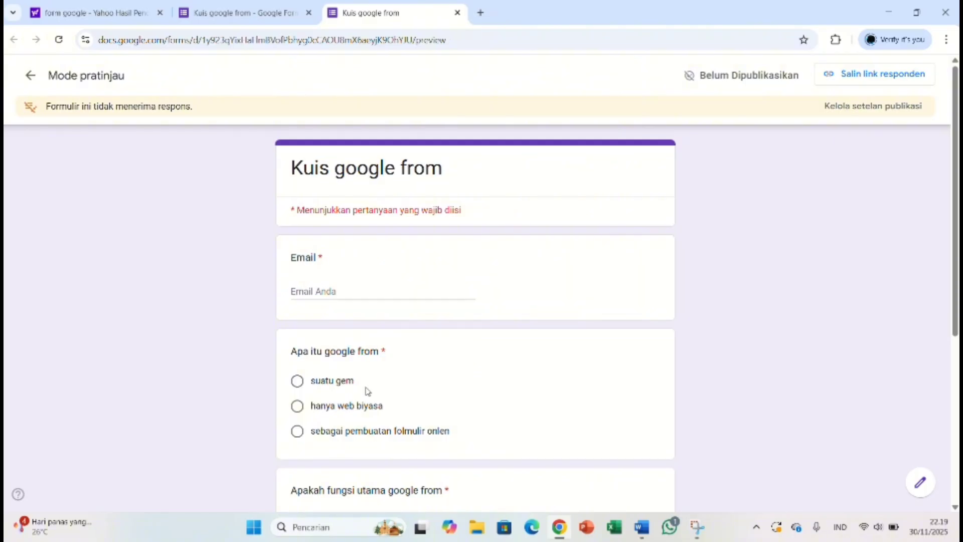
pyautogui.scroll(-1, 293, 321)
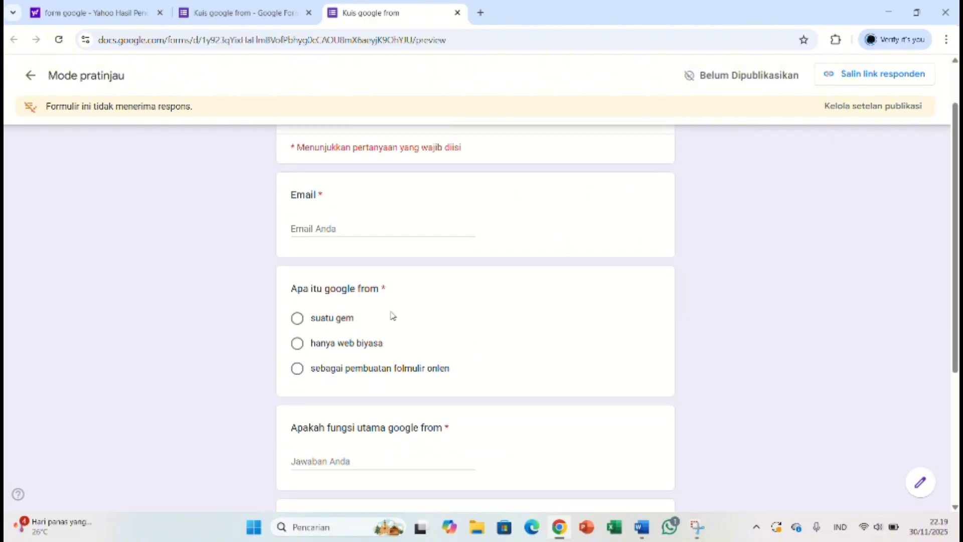
pyautogui.scroll(-3, 343, 369)
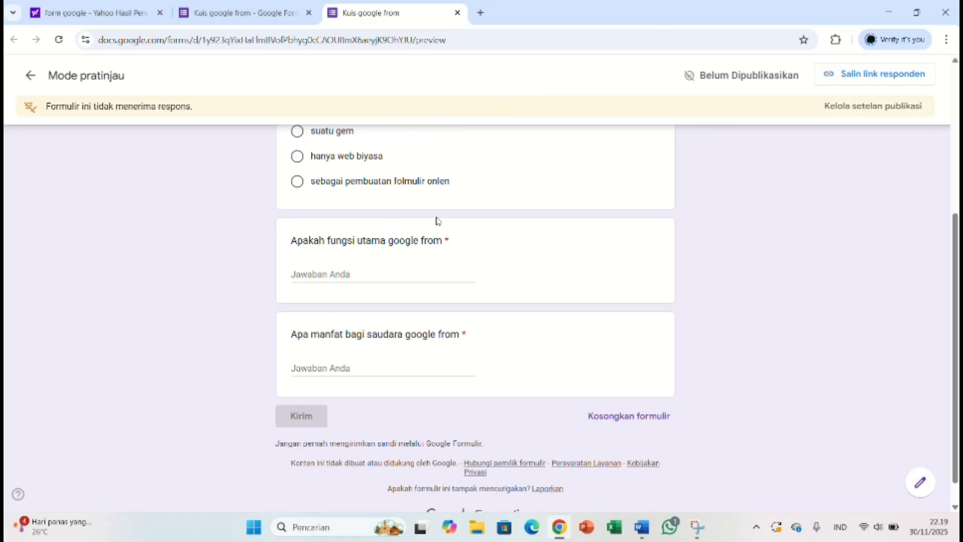
pyautogui.scroll(4, 436, 221)
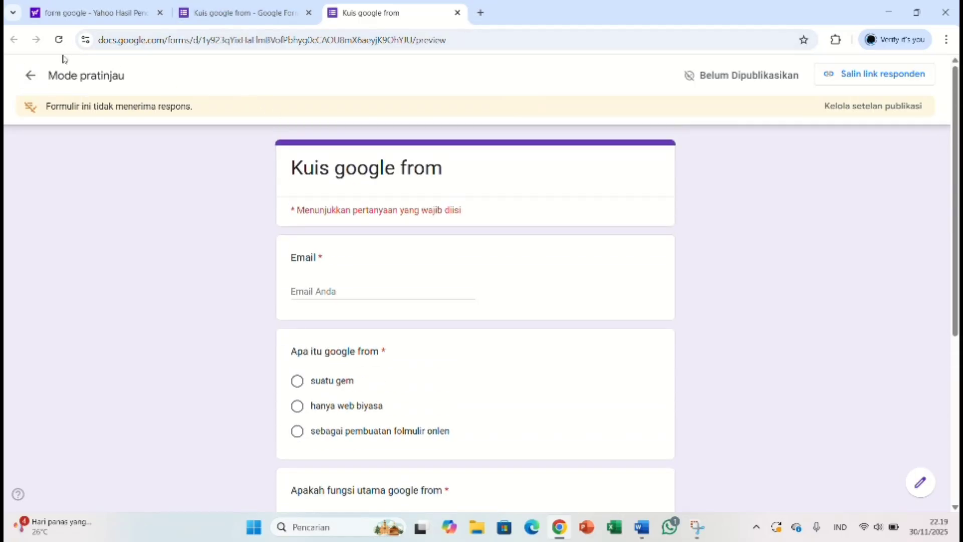
pyautogui.click(34, 77)
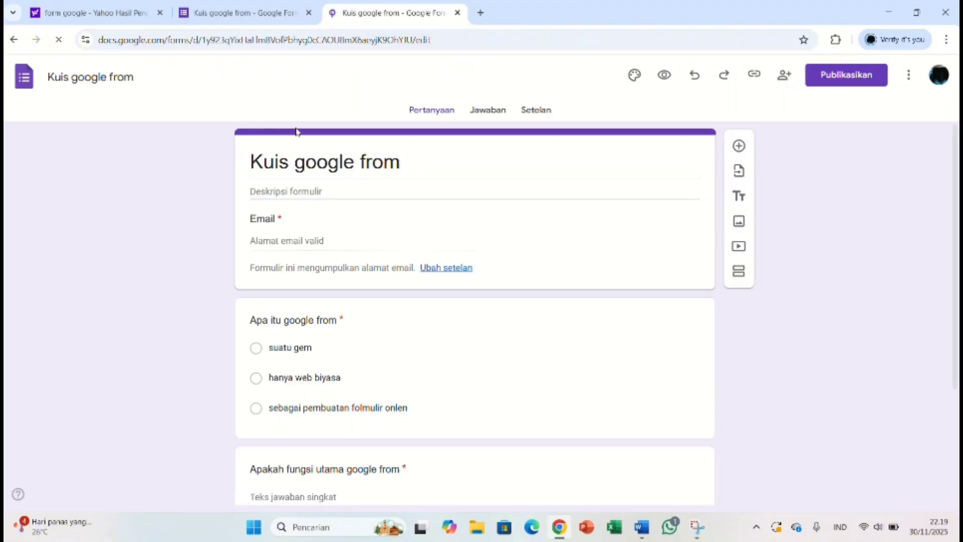
# - Set the form's theme colour to cyan
pyautogui.click(636, 81)
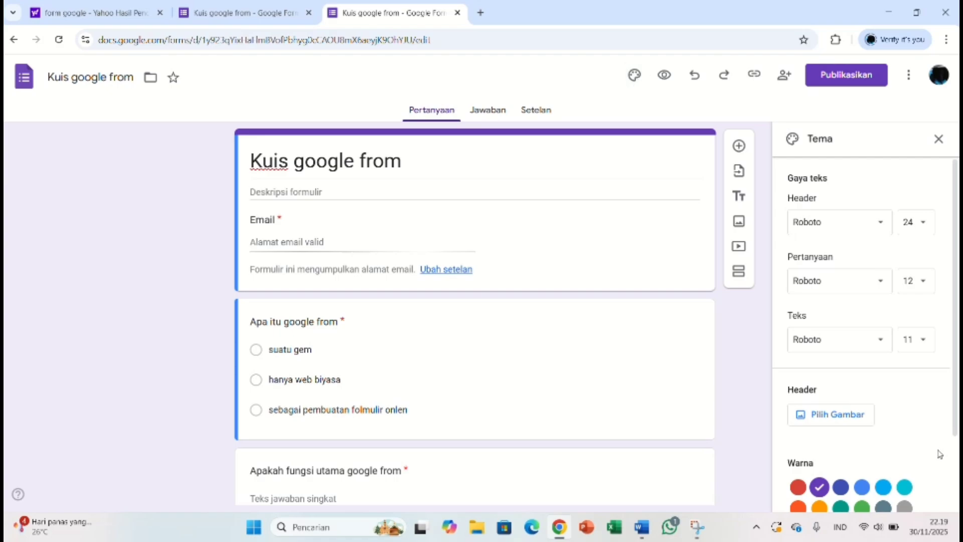
pyautogui.click(907, 488)
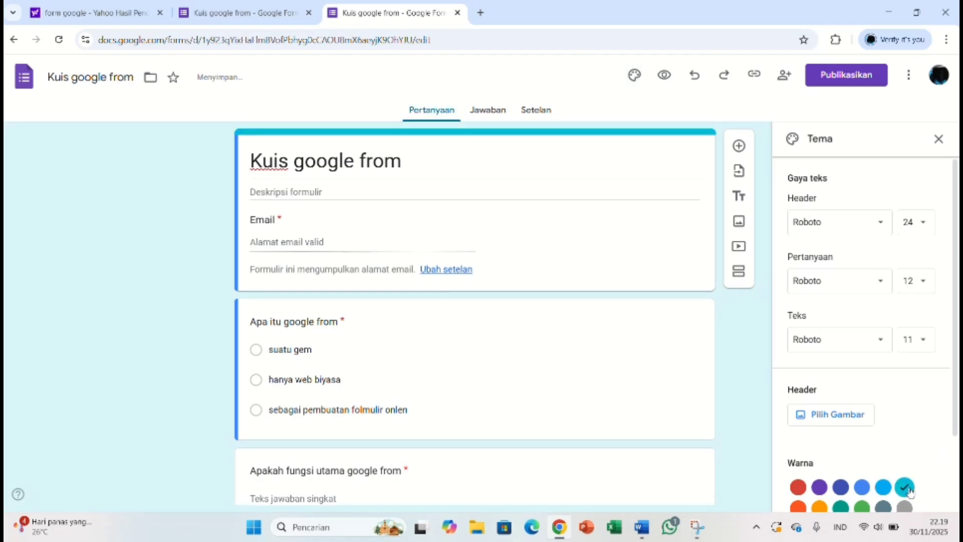
pyautogui.scroll(-1, 903, 490)
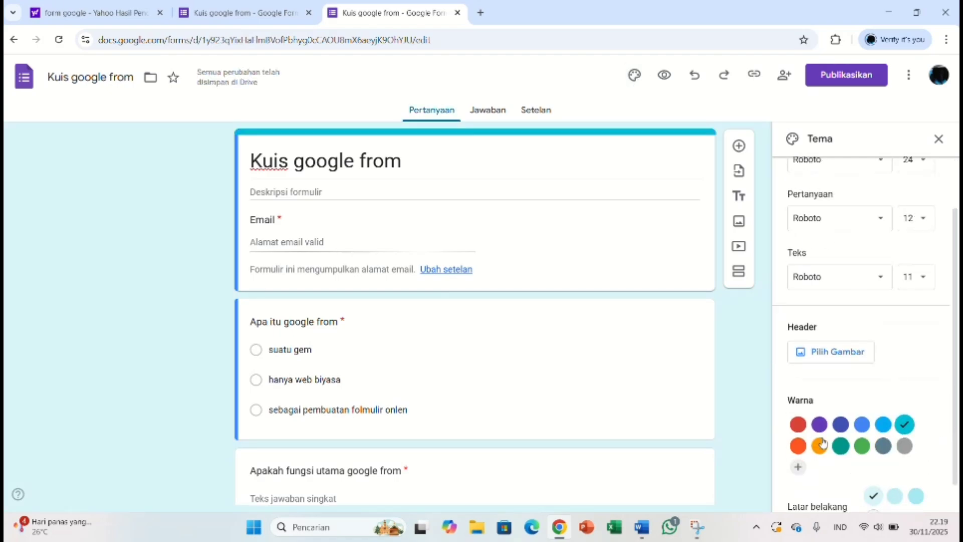
pyautogui.click(798, 427)
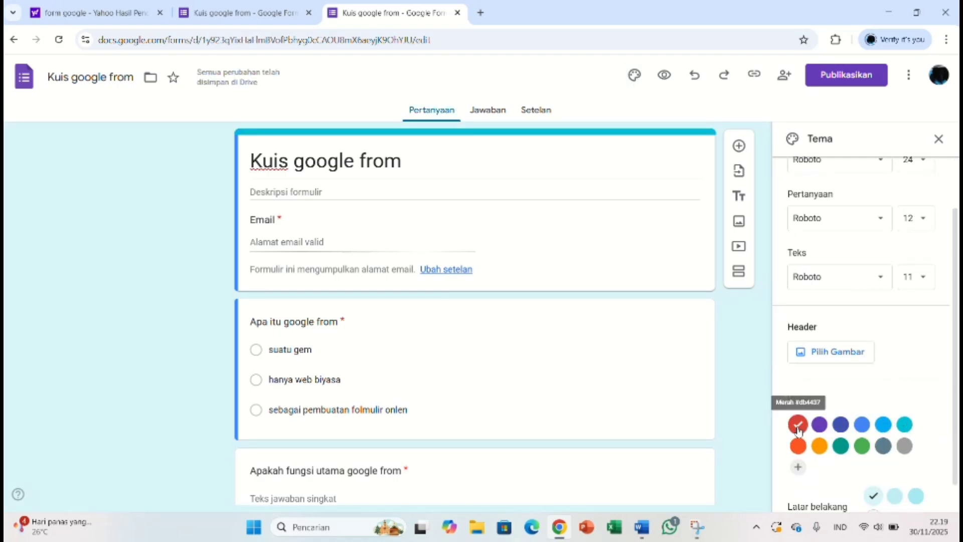
pyautogui.click(903, 425)
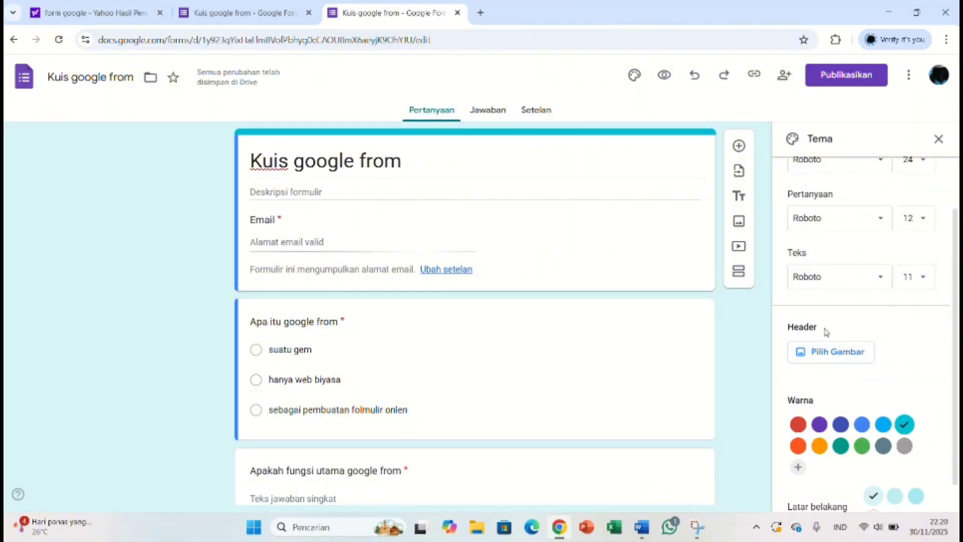
# - Insert the first Kantor dan Sekolah theme picture, the dark one with blue light streaks, as the form's header image
pyautogui.click(848, 351)
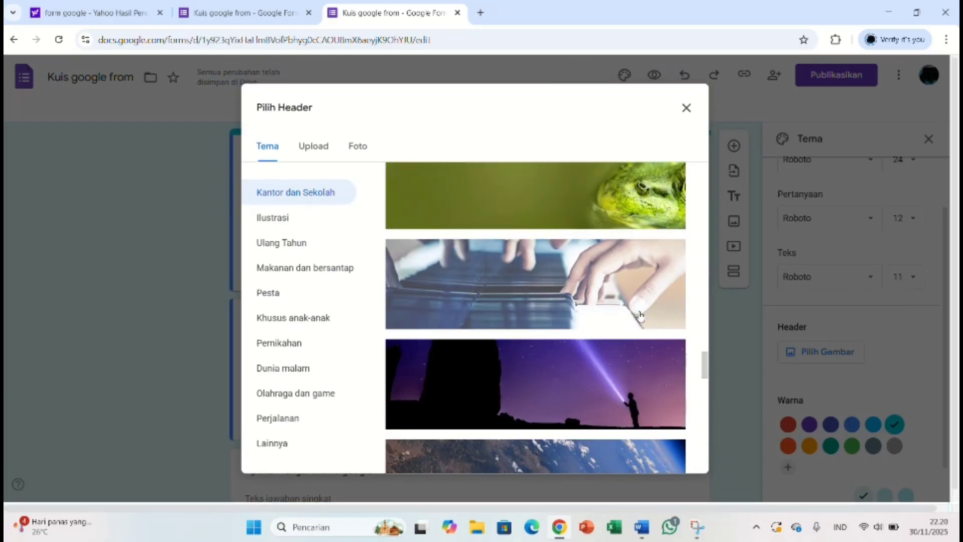
pyautogui.scroll(10, 597, 307)
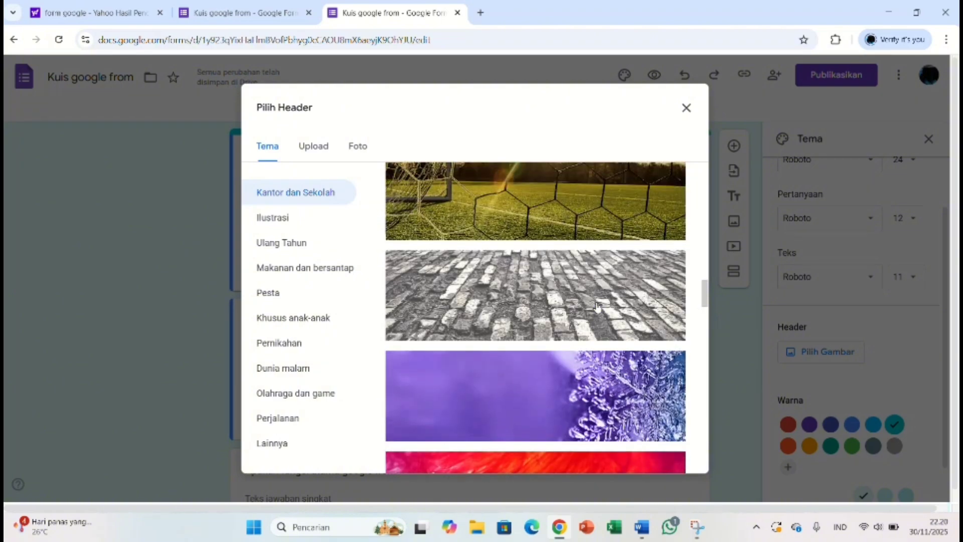
pyautogui.scroll(6, 597, 307)
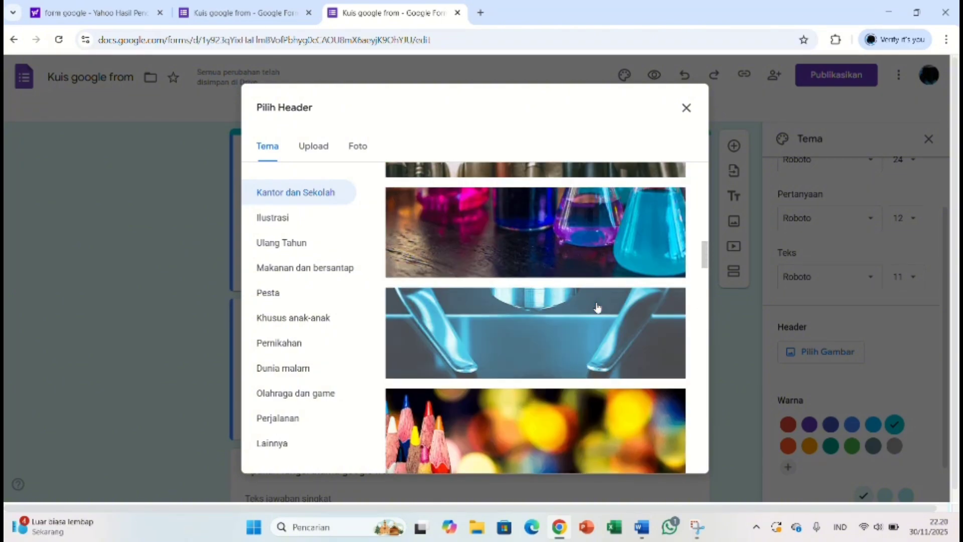
pyautogui.scroll(8, 600, 366)
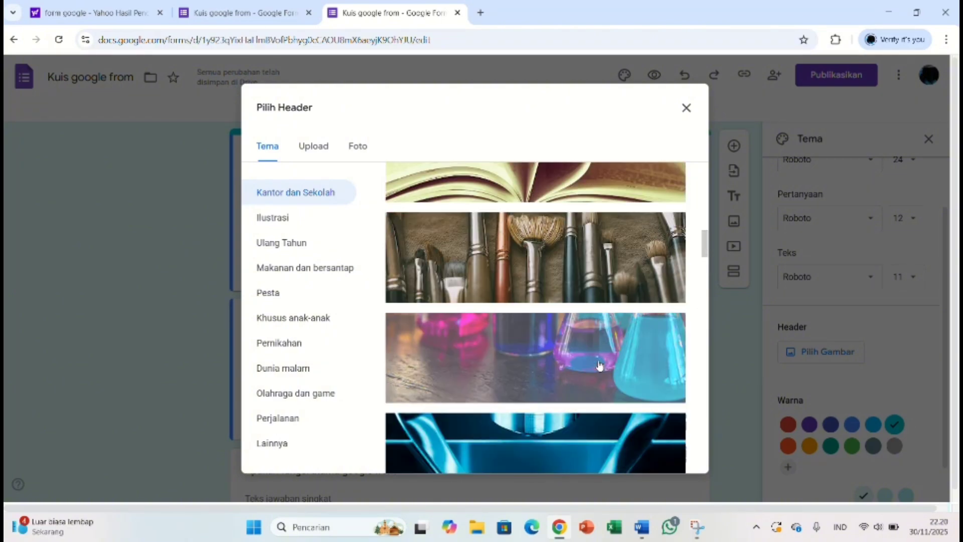
pyautogui.scroll(8, 599, 366)
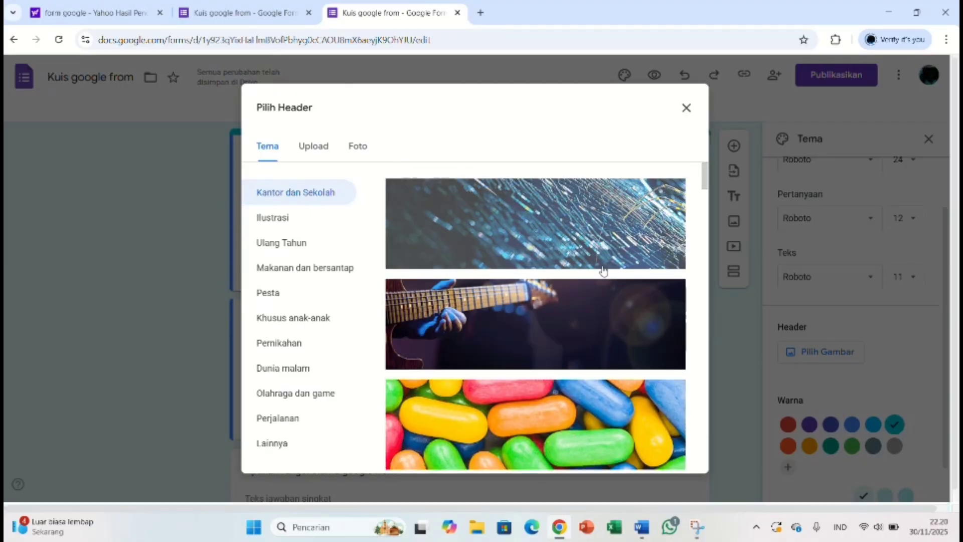
pyautogui.click(611, 252)
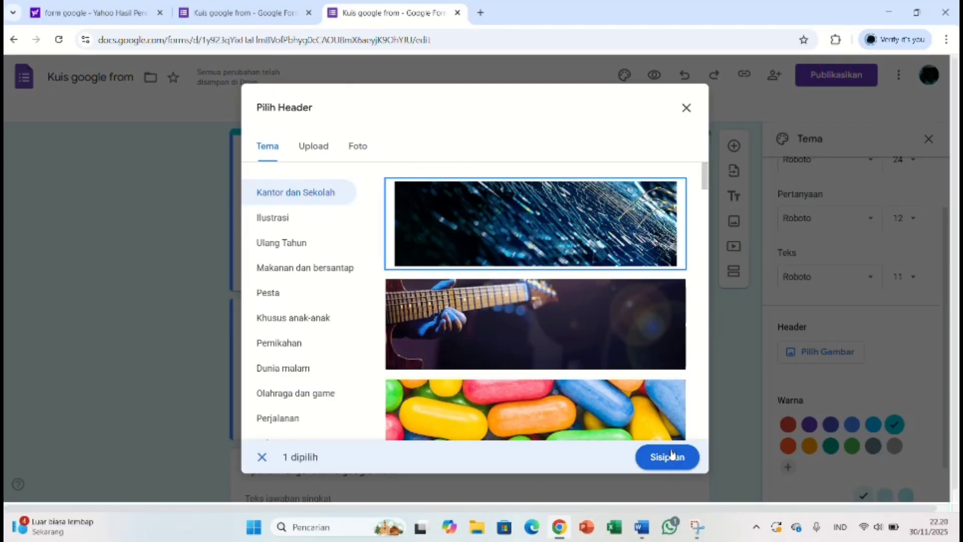
pyautogui.click(671, 456)
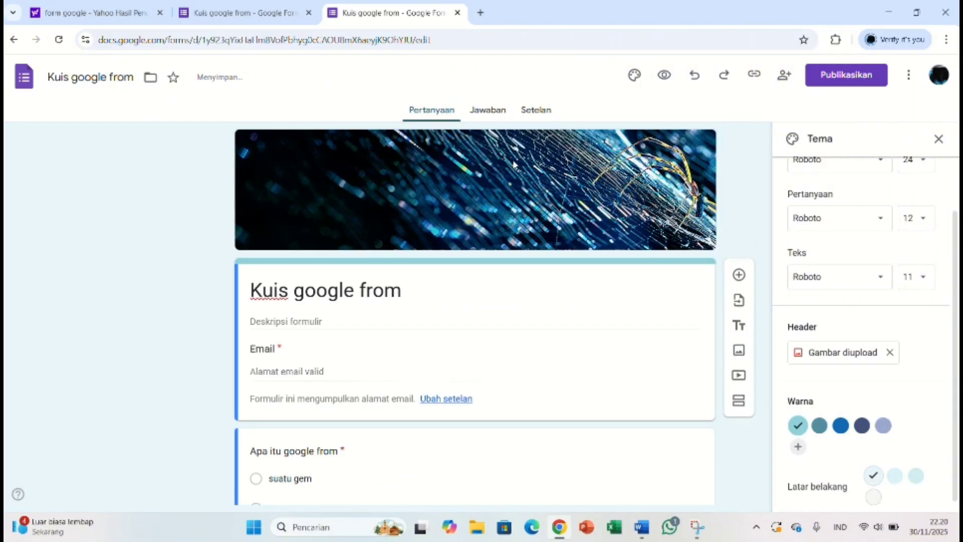
pyautogui.scroll(2, 353, 155)
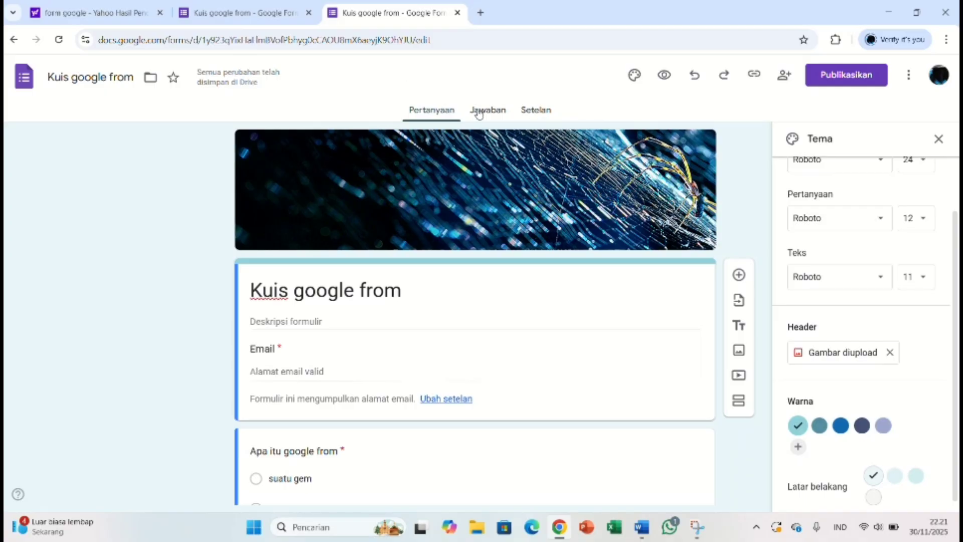
# - Turn the form into a quiz (Jadikan ini sebagai kuis) and set the default question point value to 0
pyautogui.click(537, 111)
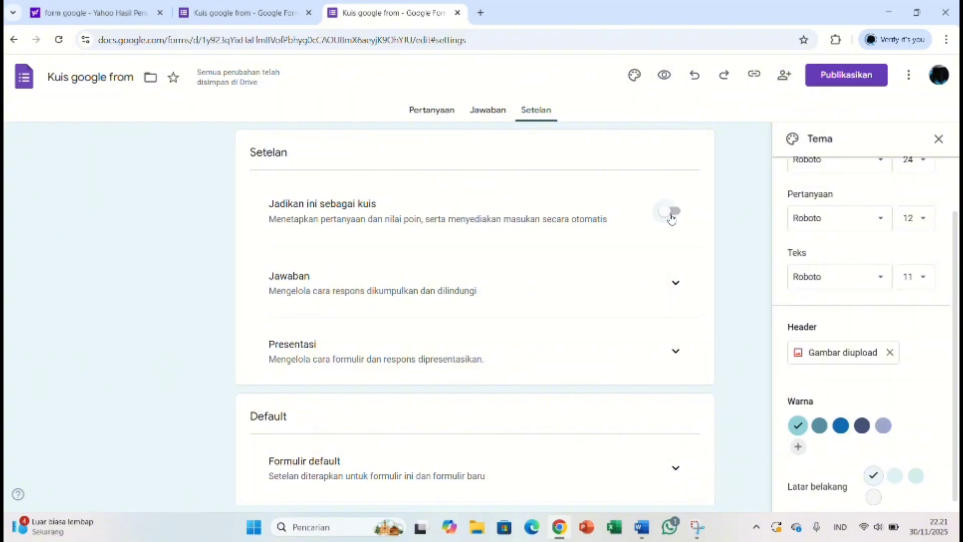
pyautogui.click(671, 215)
pyautogui.scroll(-7, 672, 218)
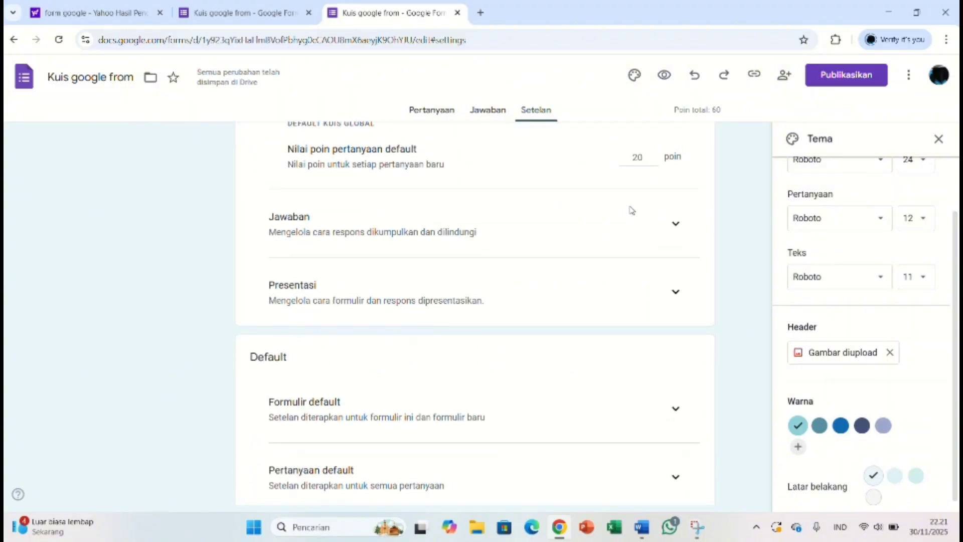
pyautogui.click(654, 161)
pyautogui.press('BackSpace')
pyautogui.press('BackSpace')
pyautogui.write('0')
# - Limit the form to one response per respondent (Batasi ke 1 jawaban) in the Jawaban settings
pyautogui.scroll(-1, 442, 230)
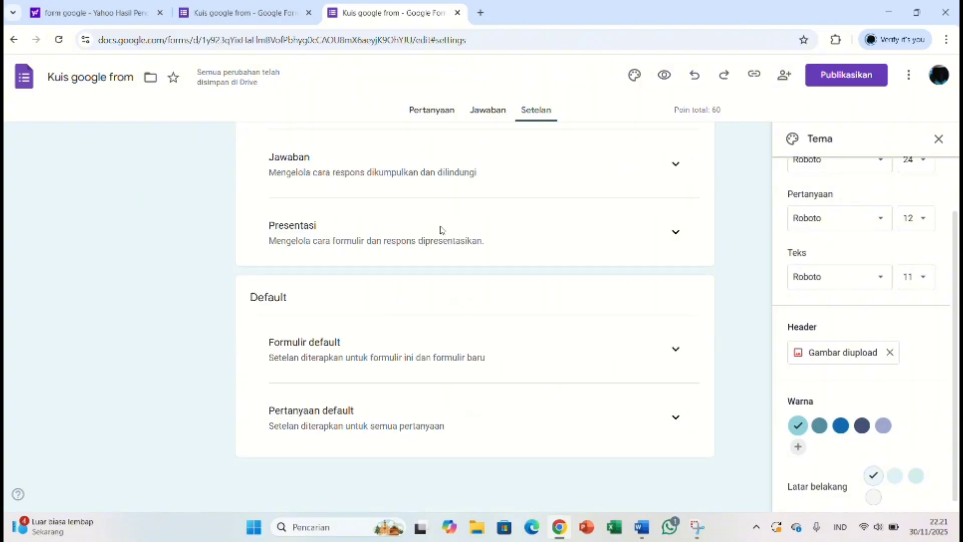
pyautogui.click(672, 163)
pyautogui.scroll(-2, 571, 200)
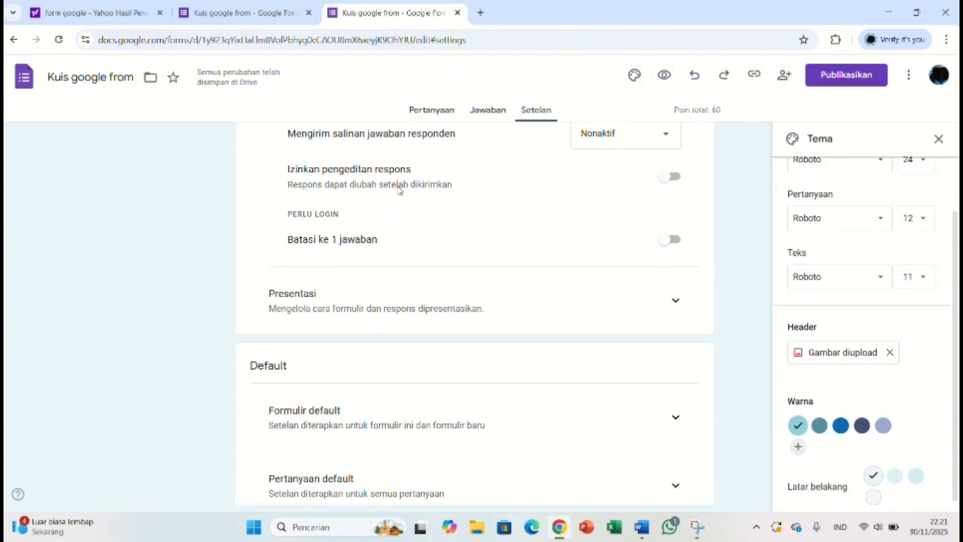
pyautogui.scroll(-1, 373, 182)
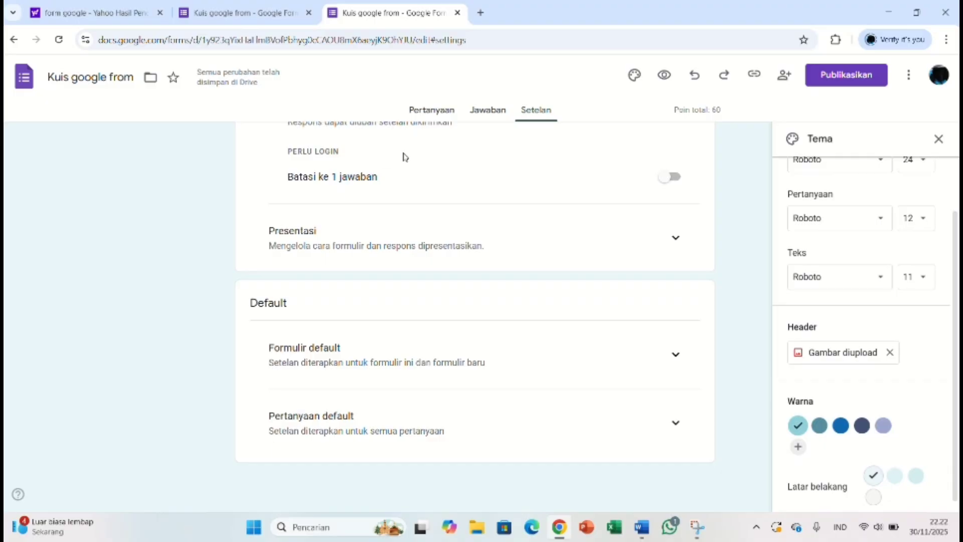
pyautogui.click(662, 177)
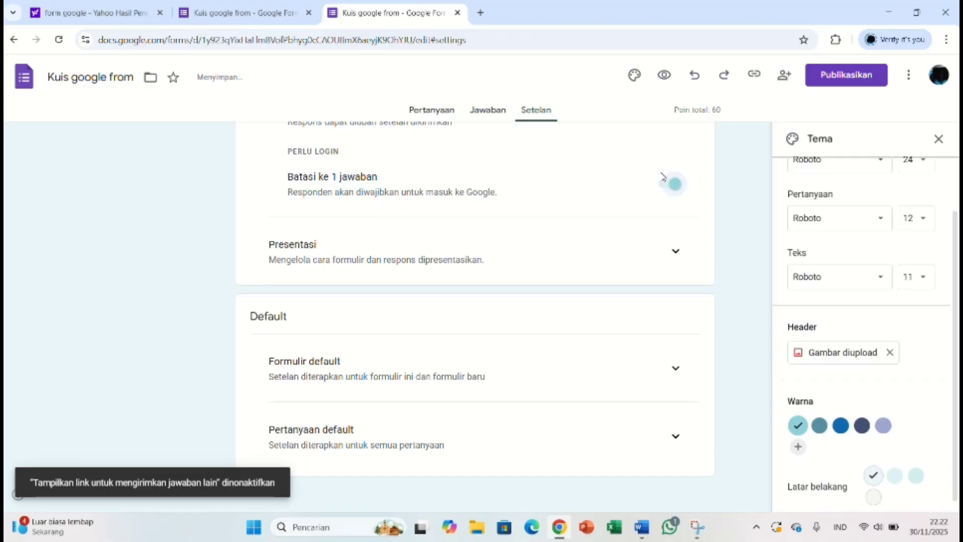
# - Examine the Formulir default and Pertanyaan default settings and the form's responses page
pyautogui.scroll(-1, 345, 236)
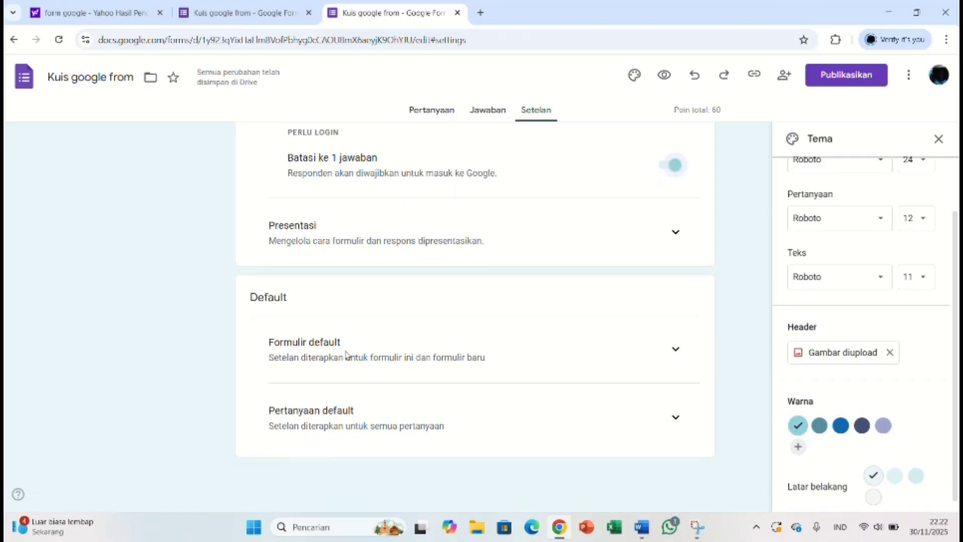
pyautogui.click(671, 346)
pyautogui.scroll(-2, 637, 365)
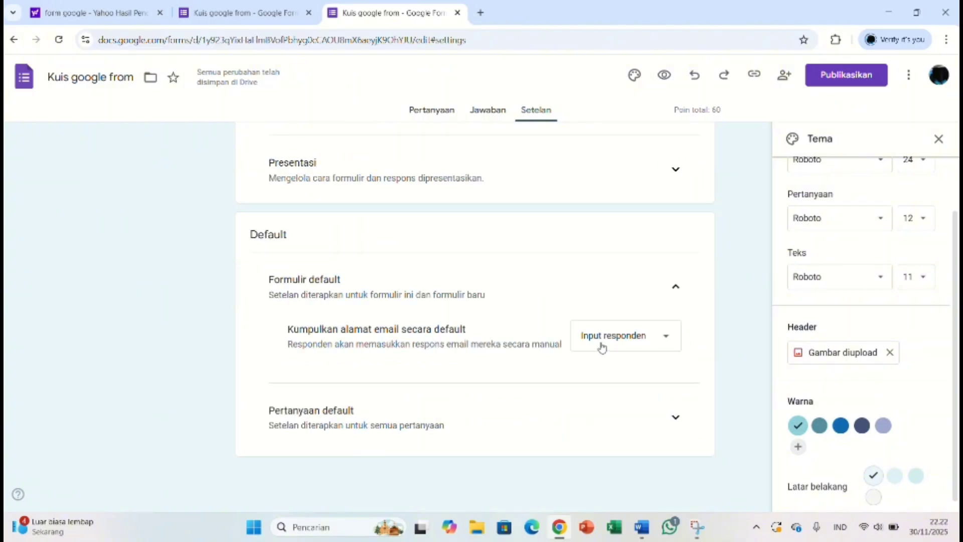
pyautogui.click(675, 421)
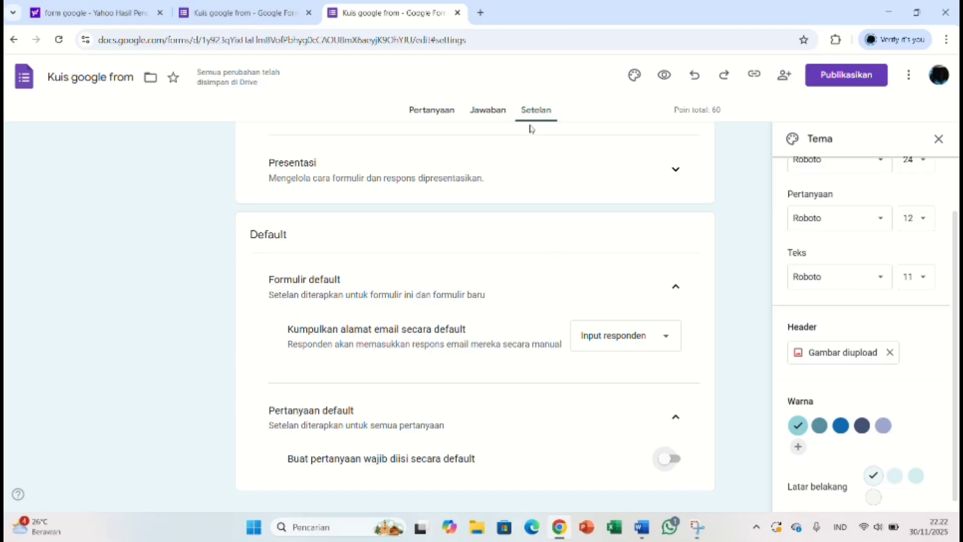
pyautogui.click(481, 112)
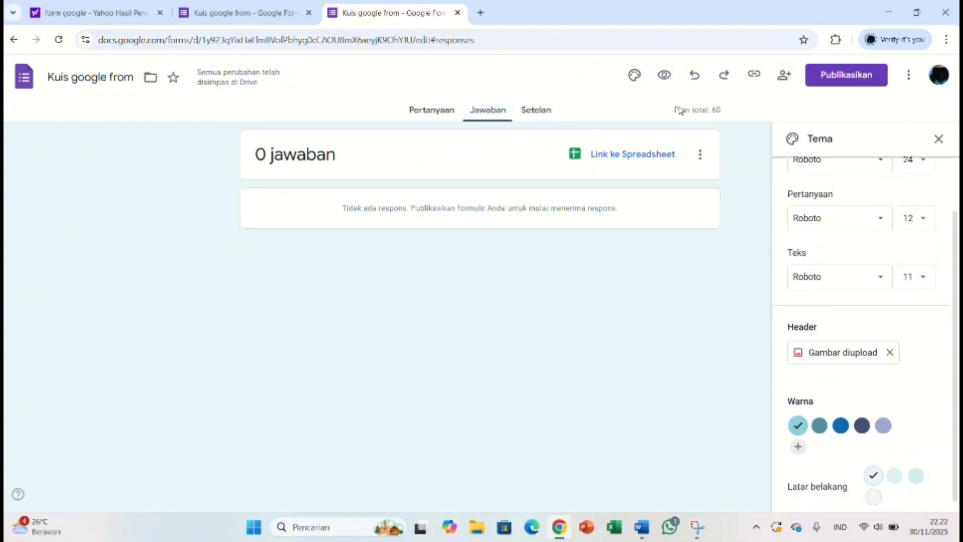
# - Copy the unpublished form's link and publish the form for anyone who has the link
pyautogui.click(758, 75)
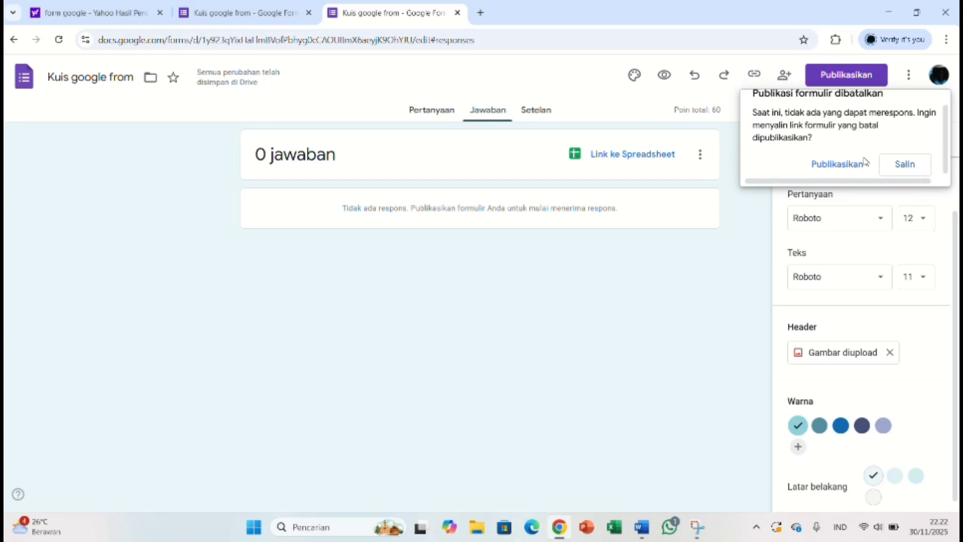
pyautogui.click(908, 165)
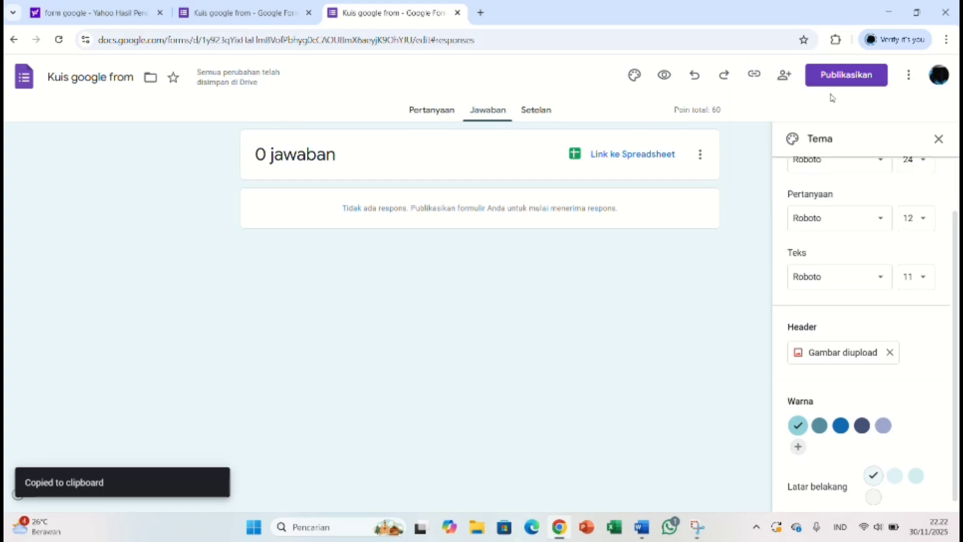
pyautogui.click(841, 81)
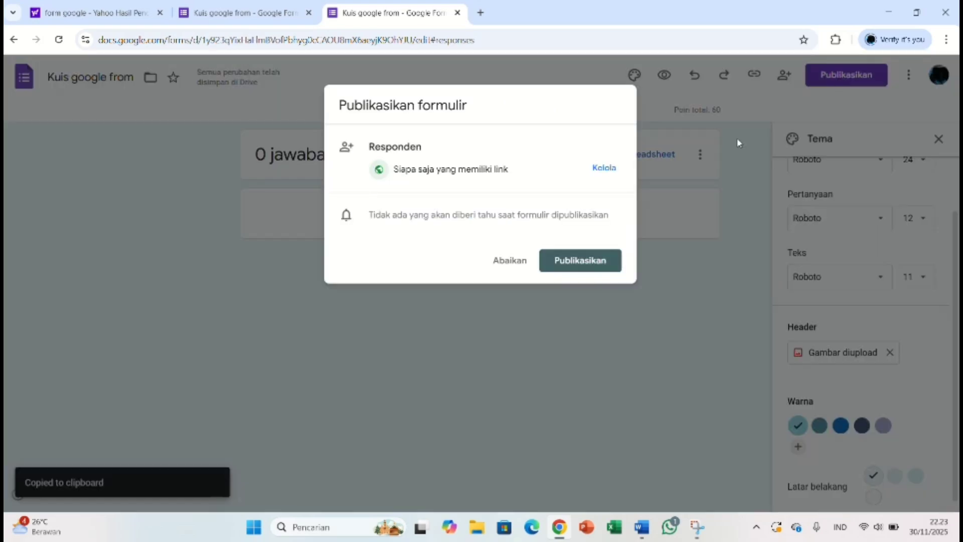
pyautogui.click(614, 263)
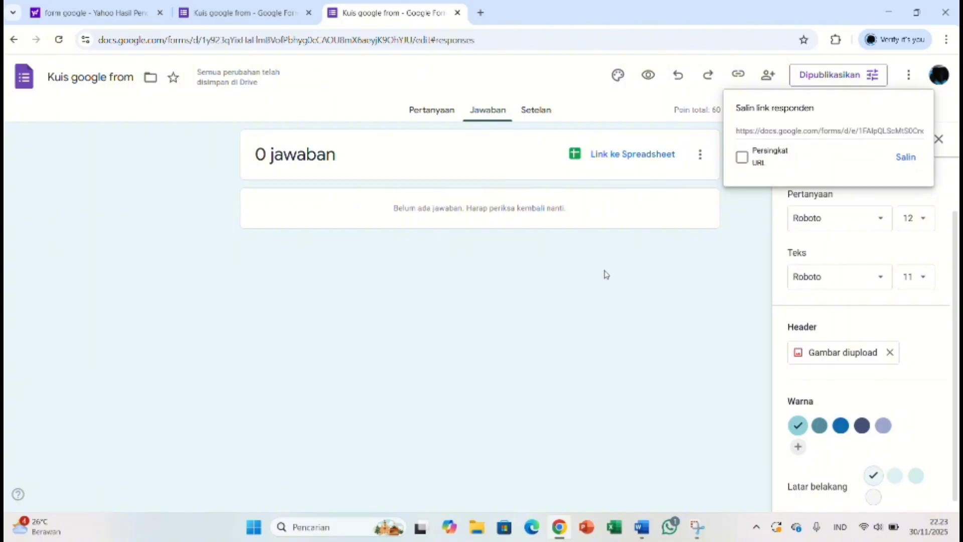
# - Copy the respondent link as a shortened URL and send it to your own chat in WhatsApp
pyautogui.click(742, 157)
pyautogui.click(906, 157)
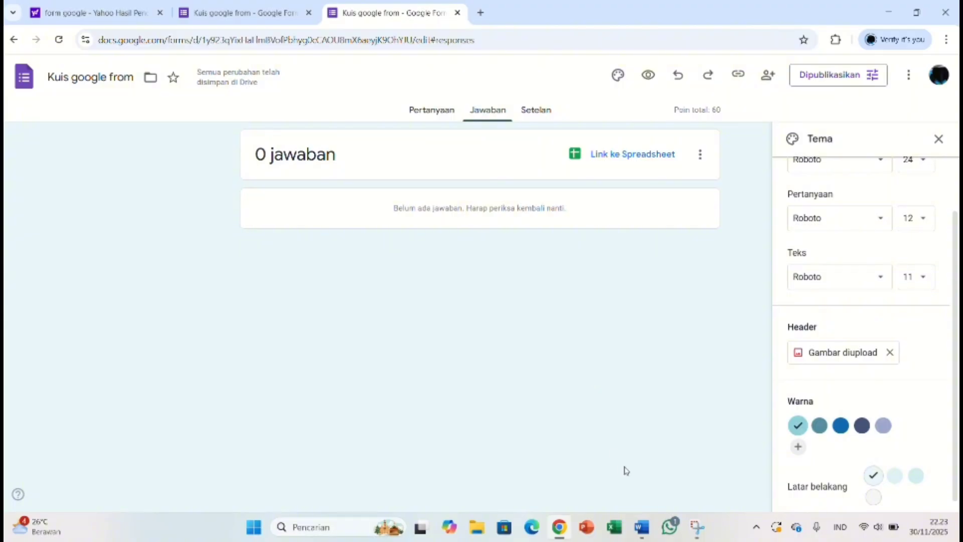
pyautogui.click(670, 527)
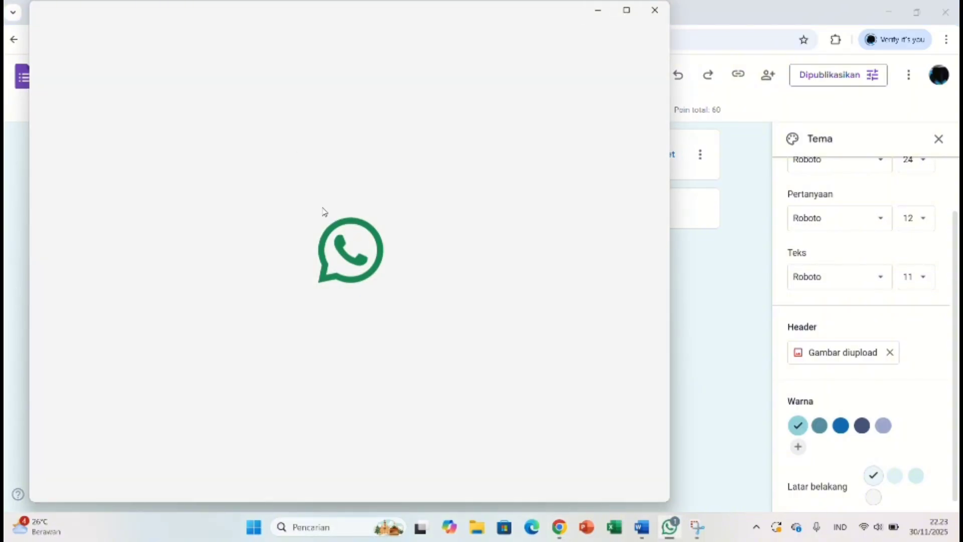
pyautogui.click(255, 184)
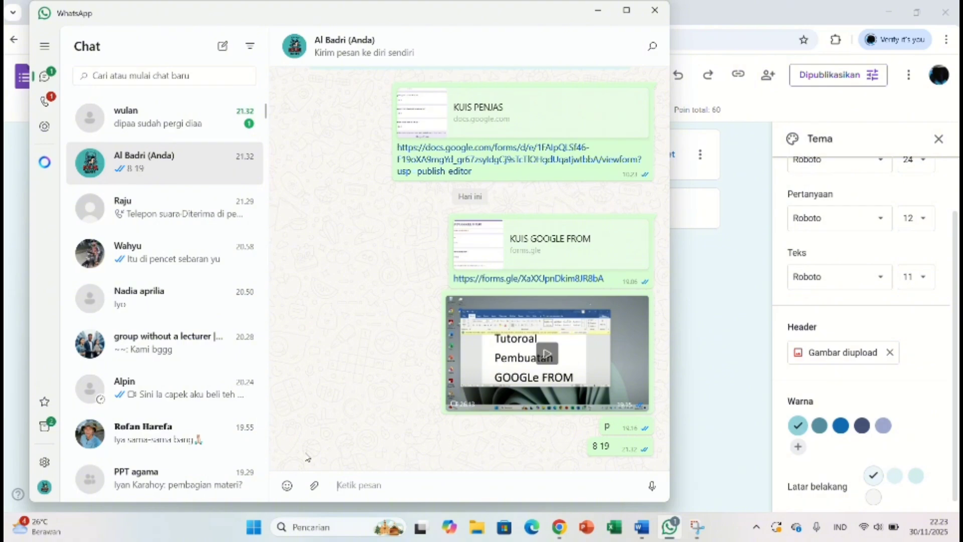
pyautogui.hotkey('ctrl', 'v')
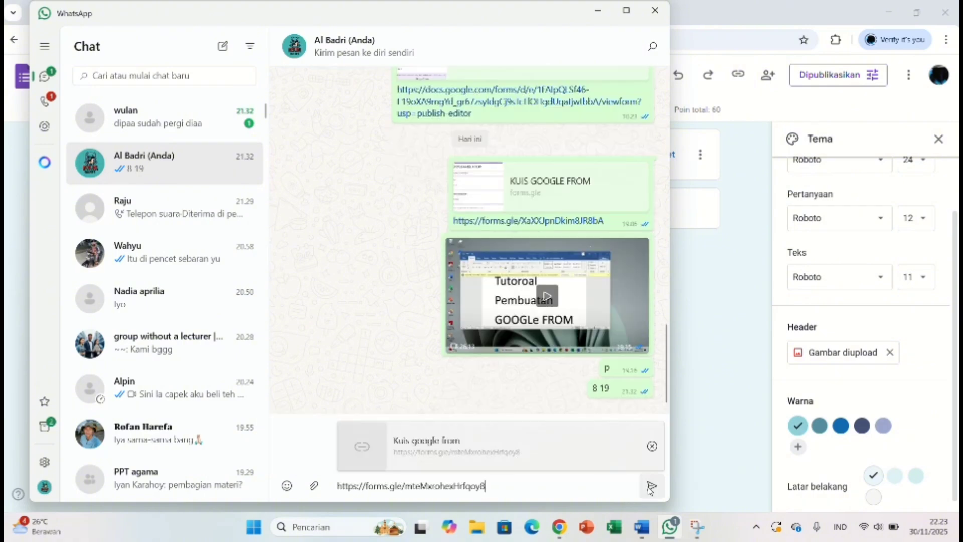
pyautogui.click(650, 487)
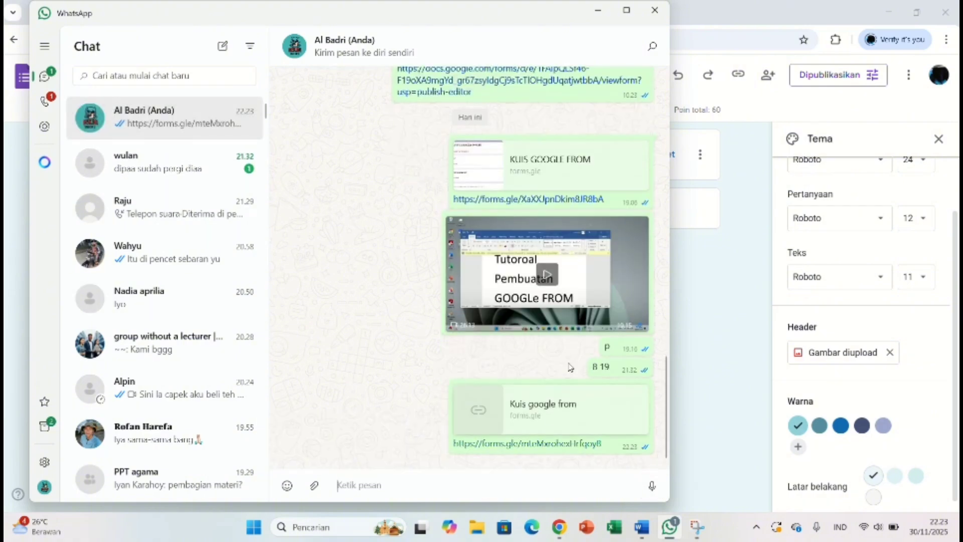
# - Open the form from the sent link and fill in the Email field with the first saved e-mail address
pyautogui.click(602, 445)
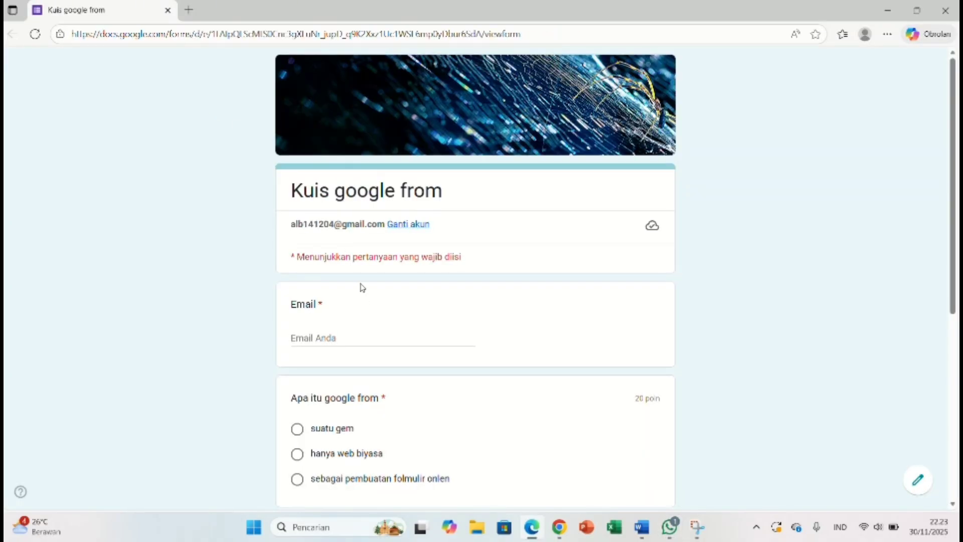
pyautogui.click(343, 334)
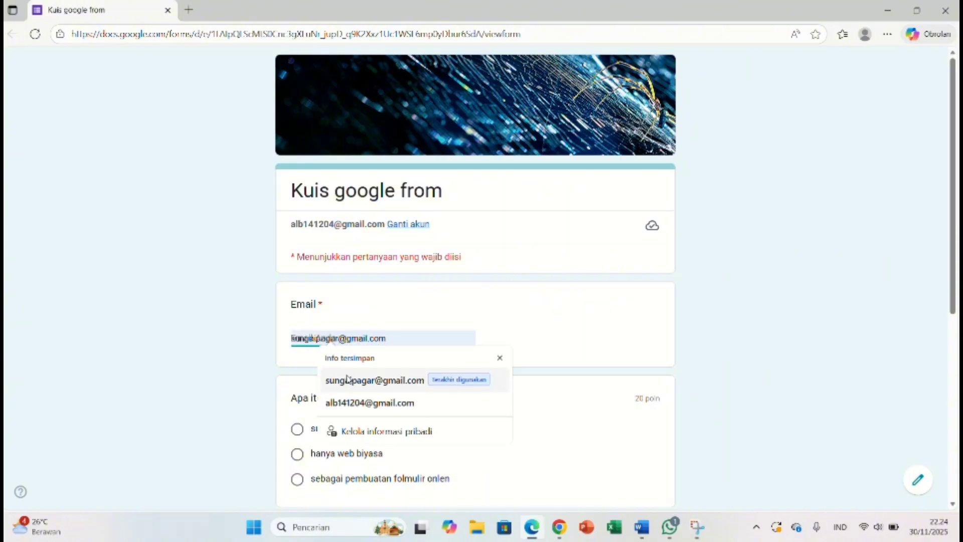
pyautogui.click(347, 379)
# - Answer the question "Apa itu google from" with "sebagai pembuatan folmulir onlen"
pyautogui.scroll(-1, 390, 329)
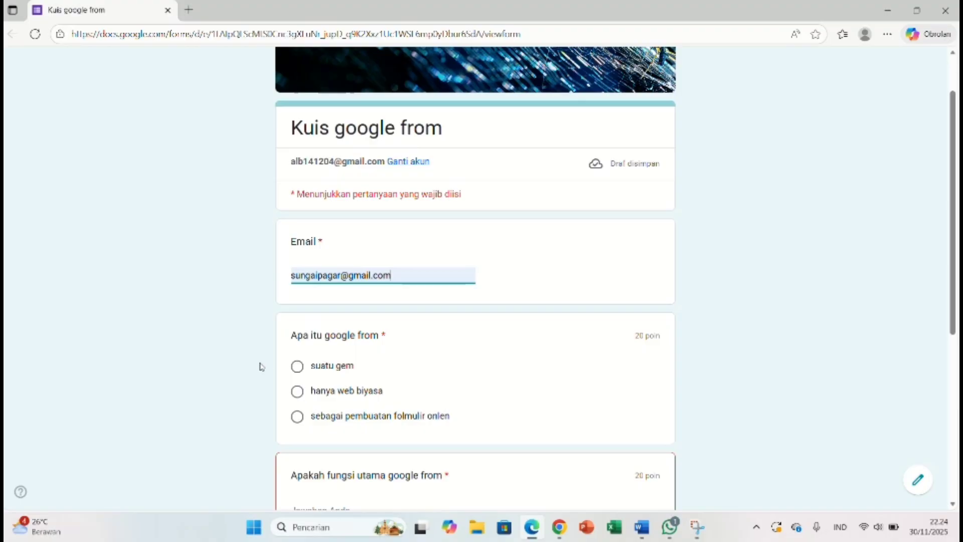
pyautogui.scroll(-1, 326, 306)
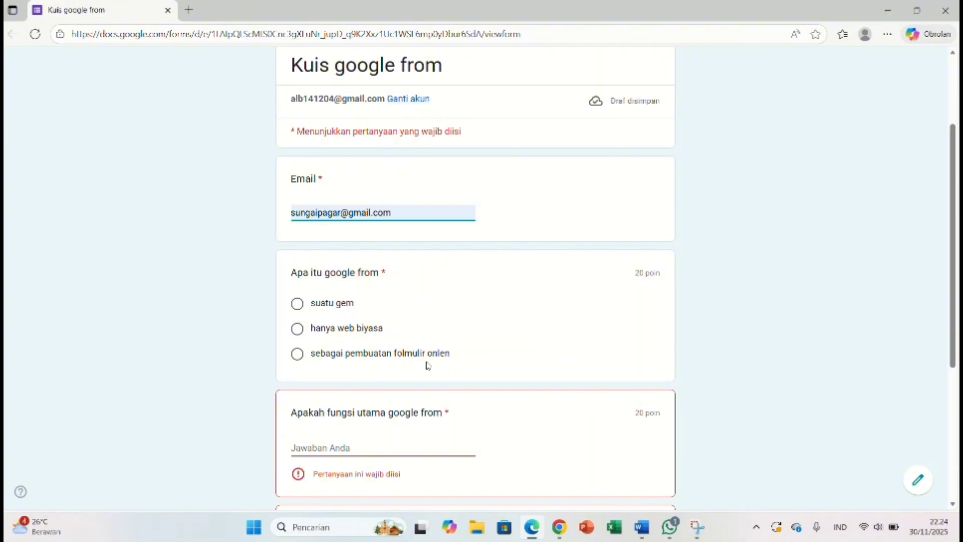
pyautogui.click(301, 361)
# - Answer the question "Apakah fungsi utama google from" with "untuk membuat folmulir yg di inginkan cotoh,kuis,undangan acara,dll."
pyautogui.scroll(-2, 303, 329)
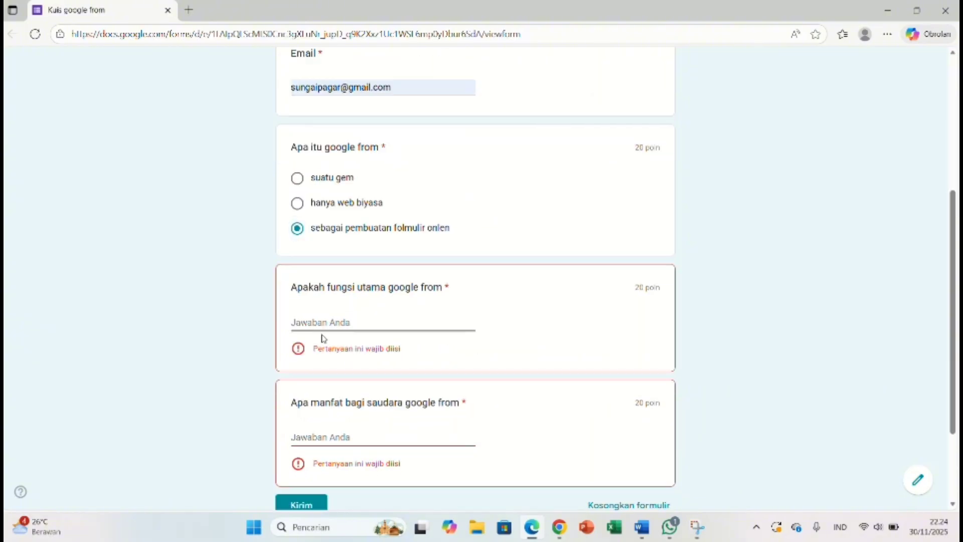
pyautogui.click(320, 322)
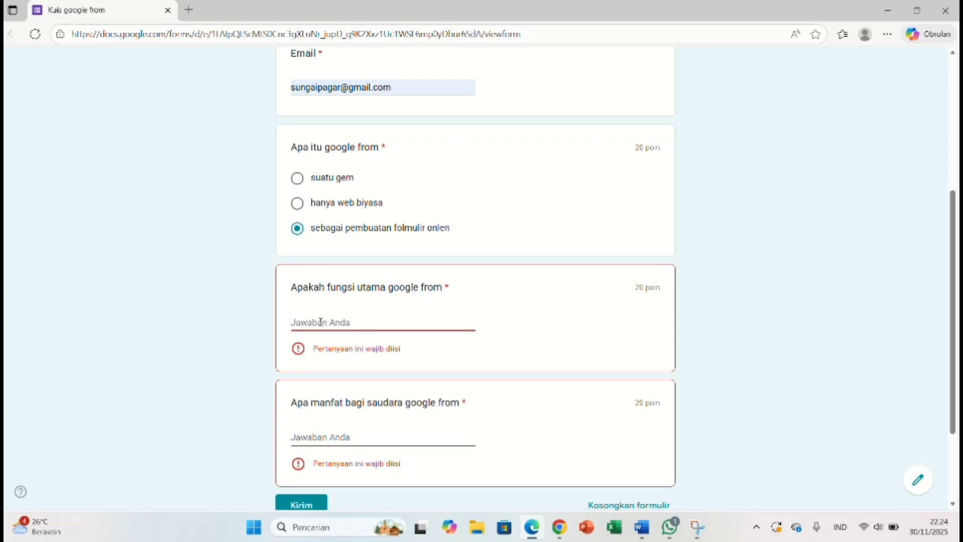
pyautogui.scroll(-1, 320, 316)
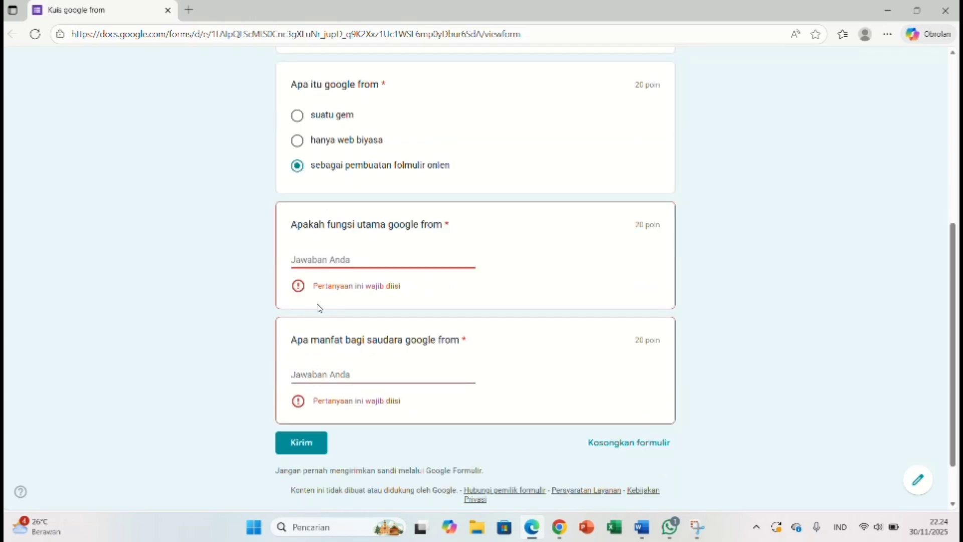
pyautogui.click(413, 247)
pyautogui.write('u')
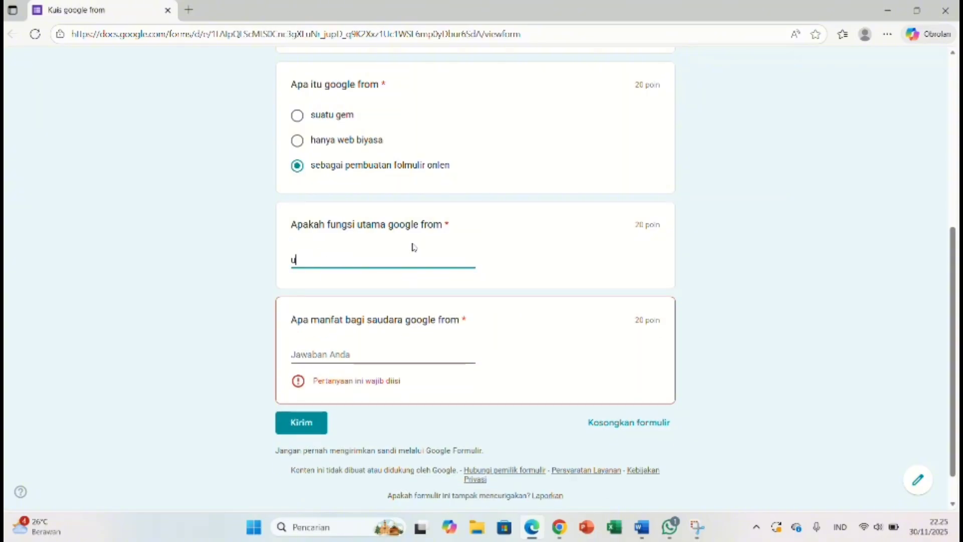
pyautogui.write('ntuk membuat folm')
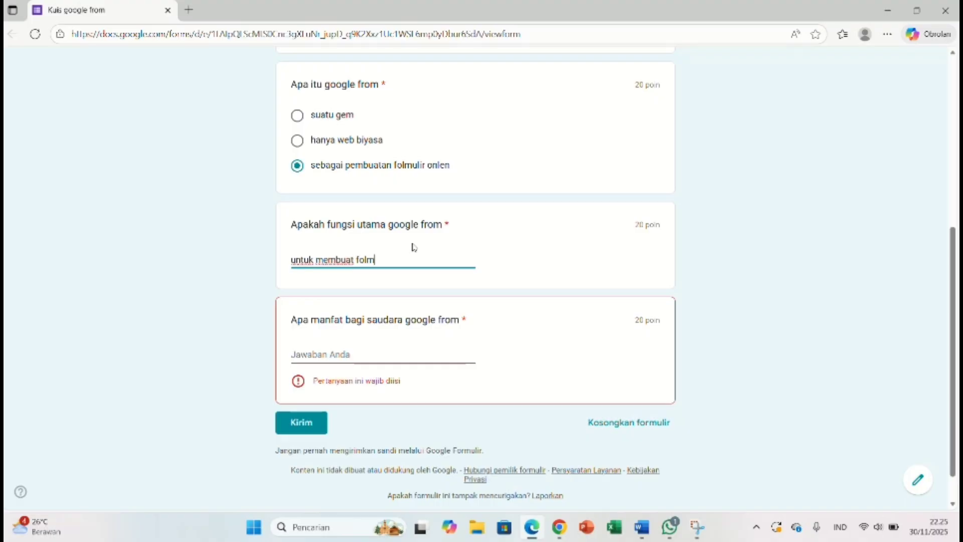
pyautogui.write('ulir yg')
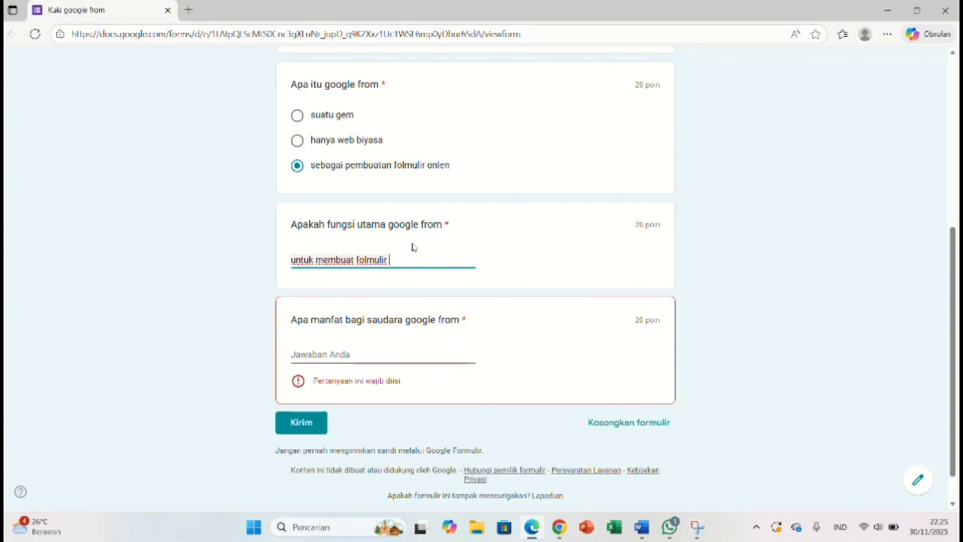
pyautogui.write('i')
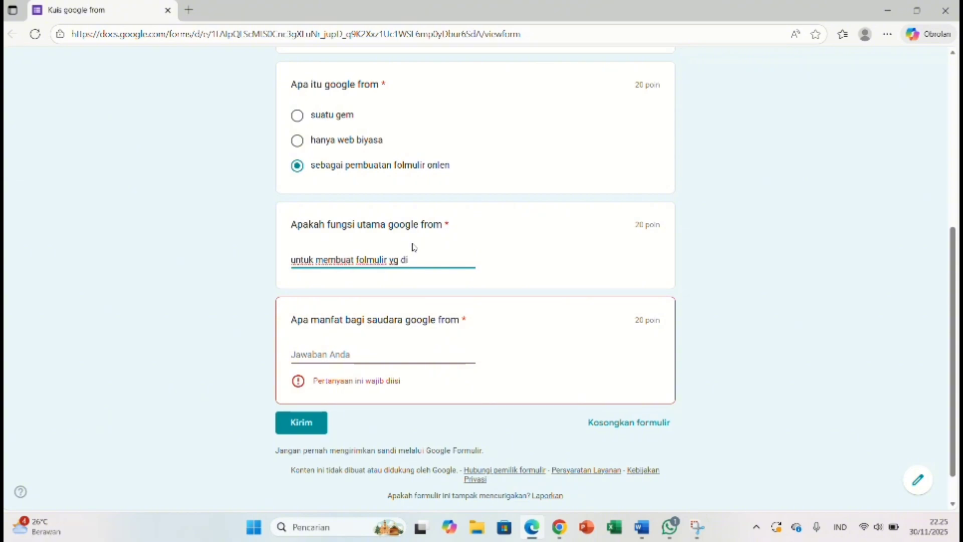
pyautogui.write(' inginkan cotoh,kui')
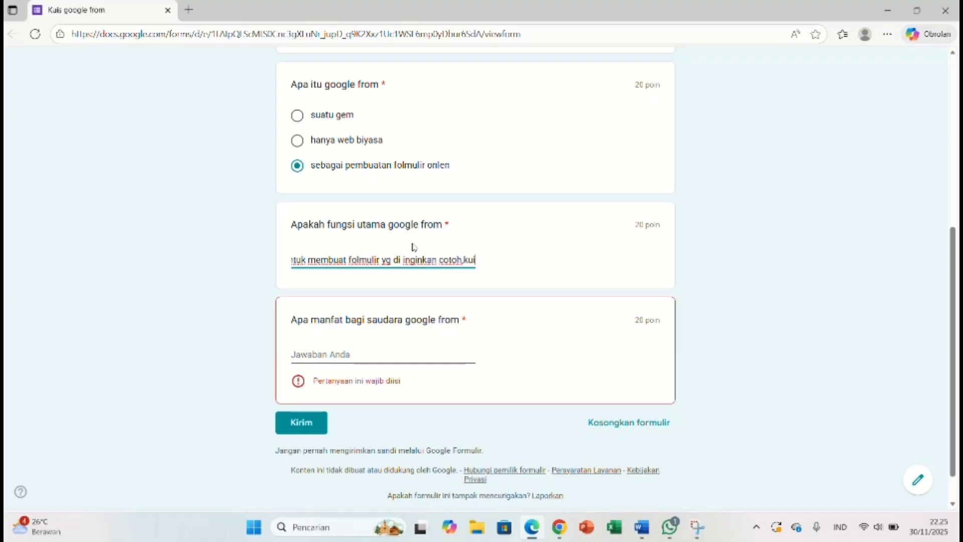
pyautogui.write('s')
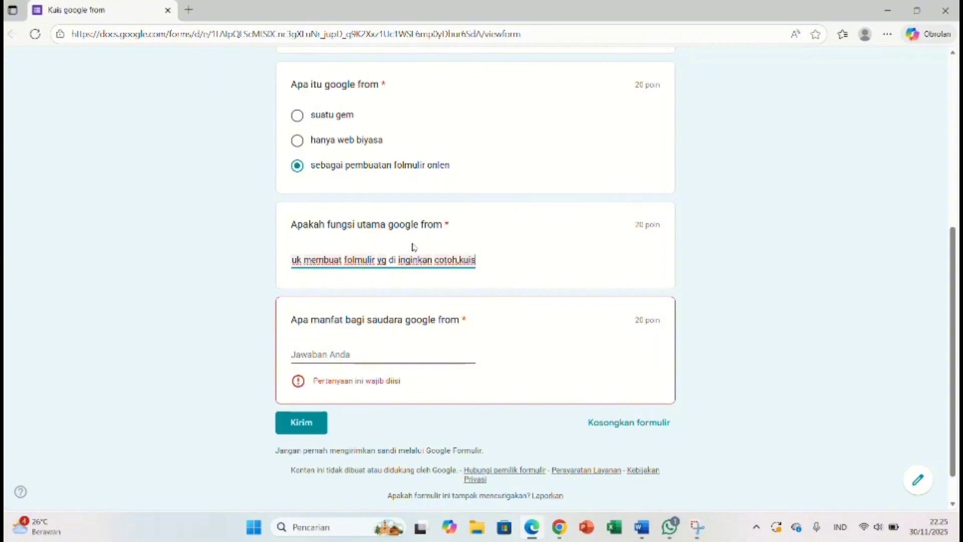
pyautogui.write(',')
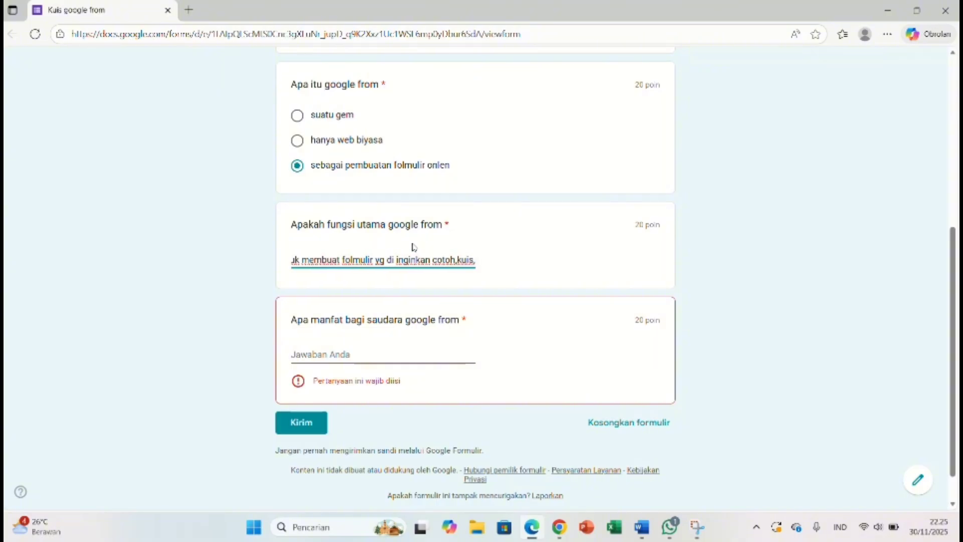
pyautogui.write('und')
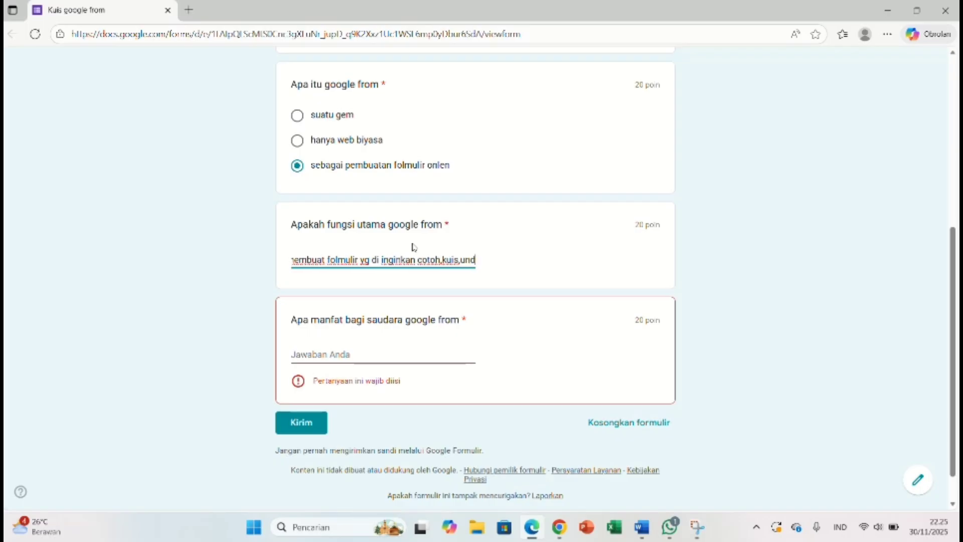
pyautogui.write('angan')
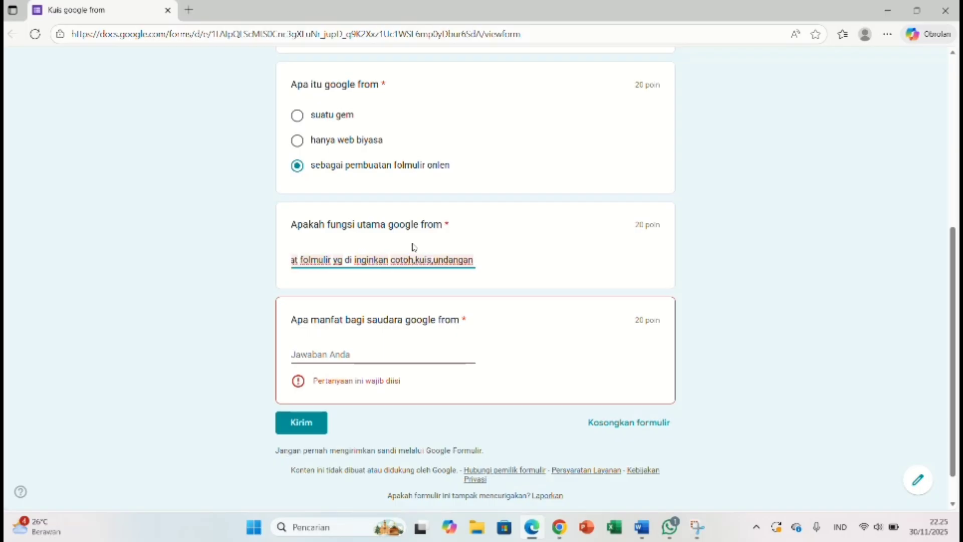
pyautogui.write(' acara')
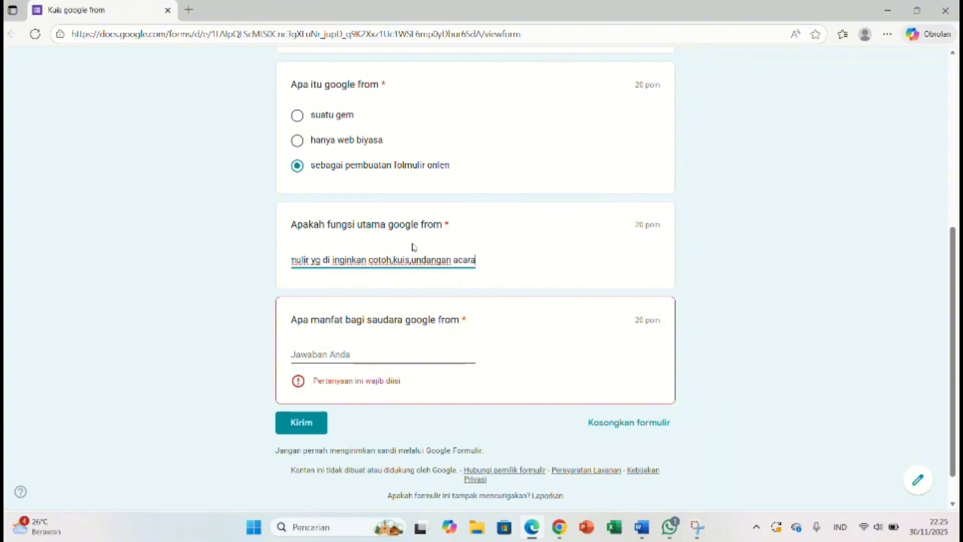
pyautogui.write(',d')
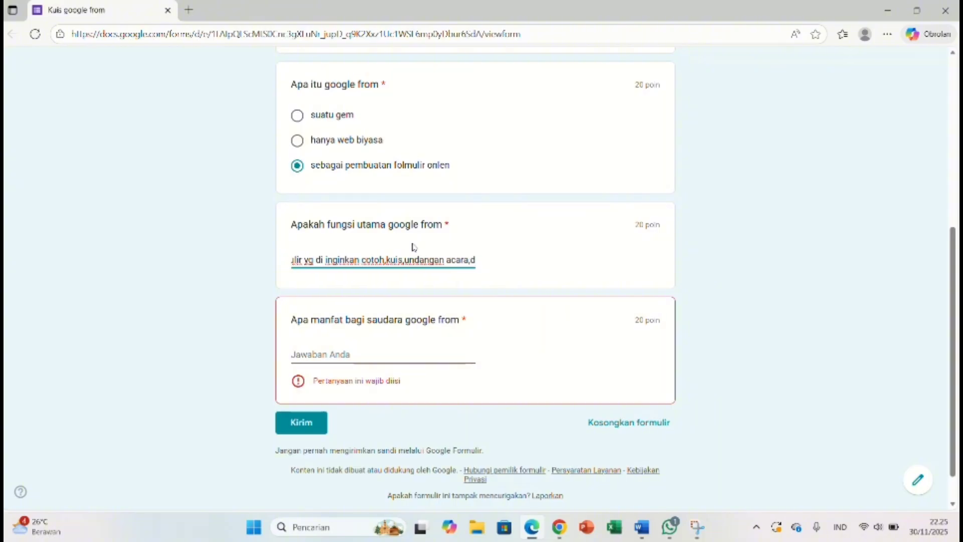
pyautogui.write('ll.')
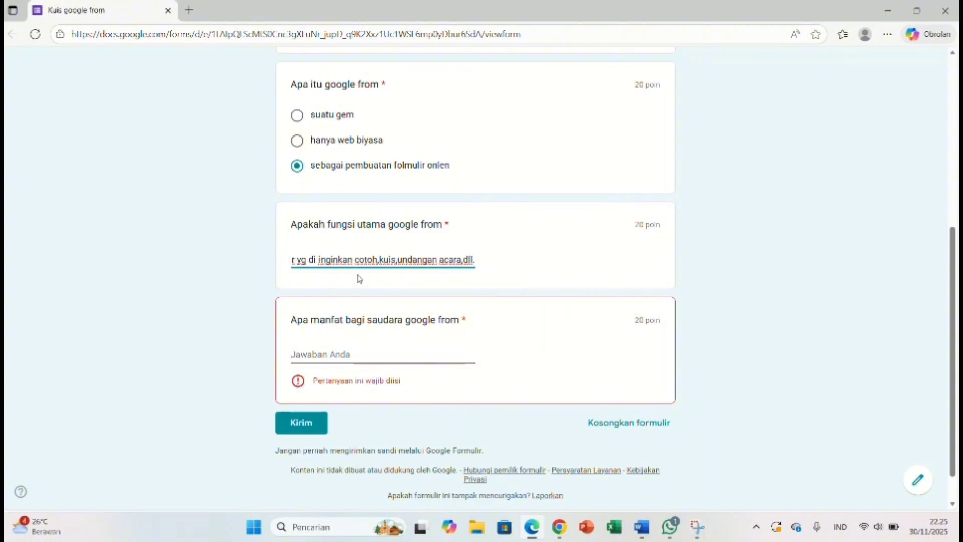
# - Answer the question "Apa manfat bagi saudara google from" with "untuk membuat surat undangan secara onlen"
pyautogui.click(431, 350)
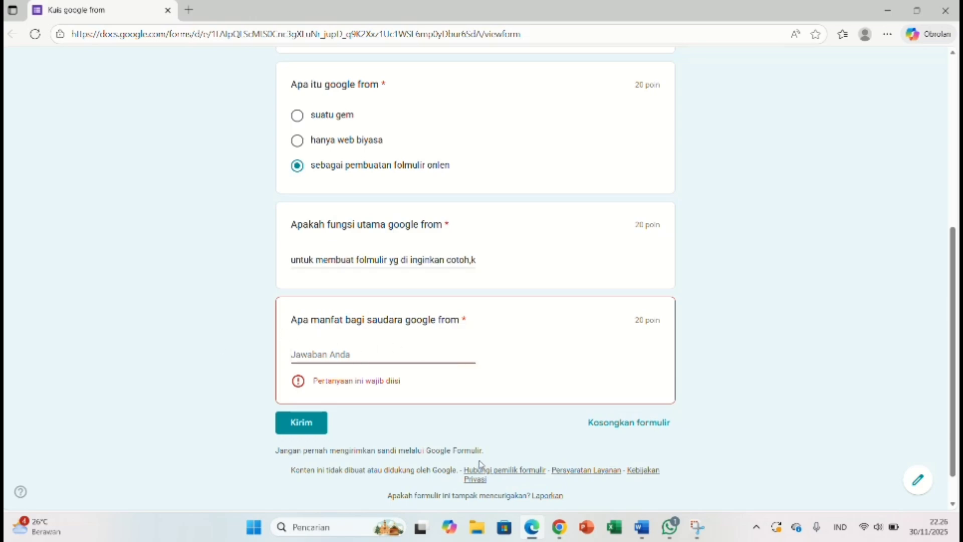
pyautogui.write('un')
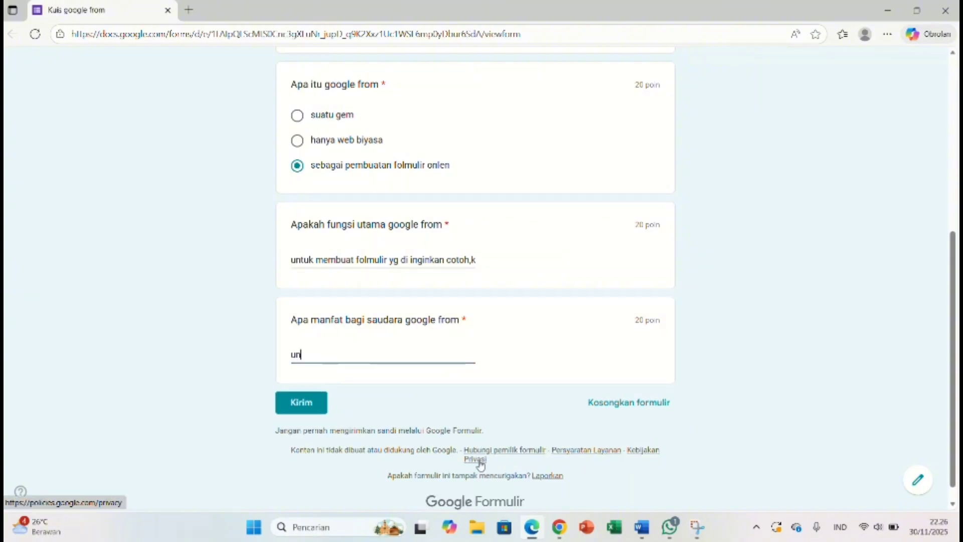
pyautogui.write('tuk')
pyautogui.write('membuat')
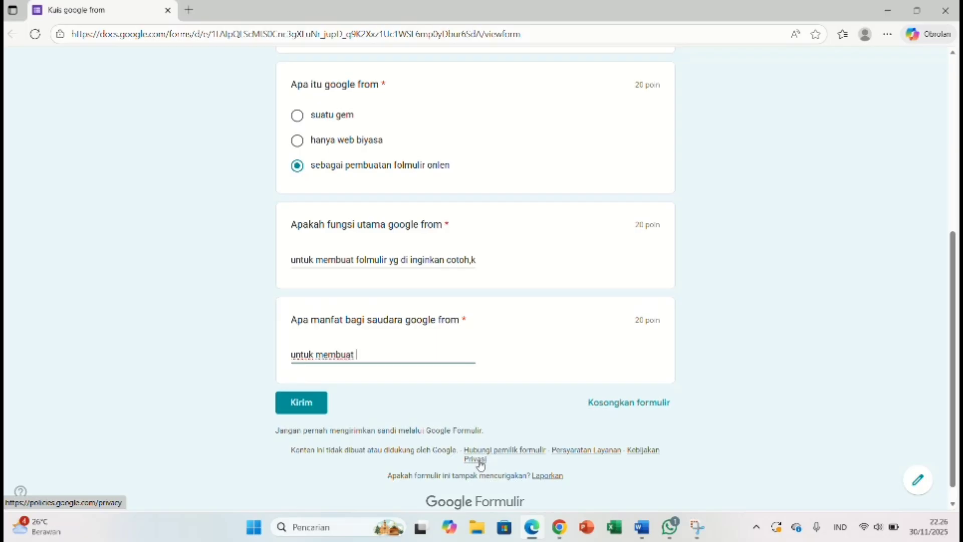
pyautogui.write(' surat undangan')
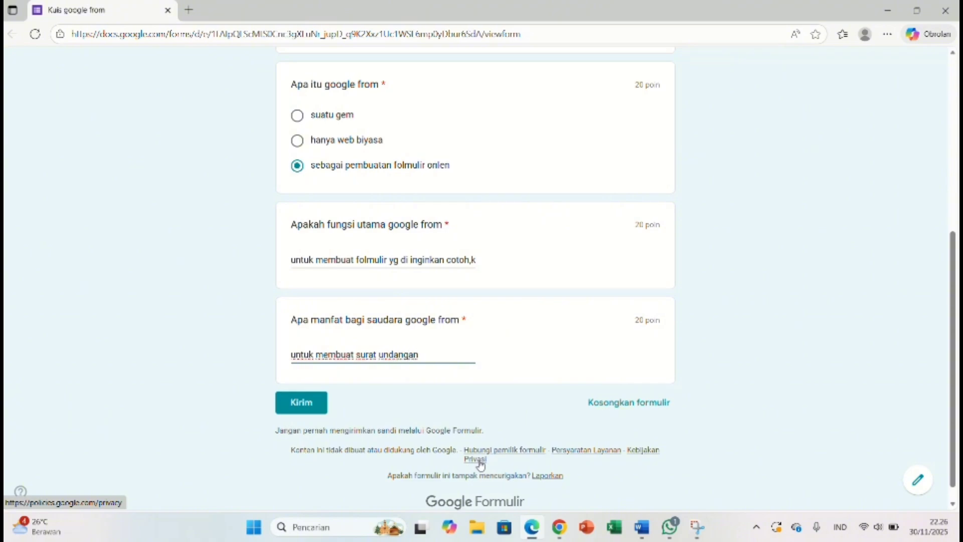
pyautogui.write(' secara onlen')
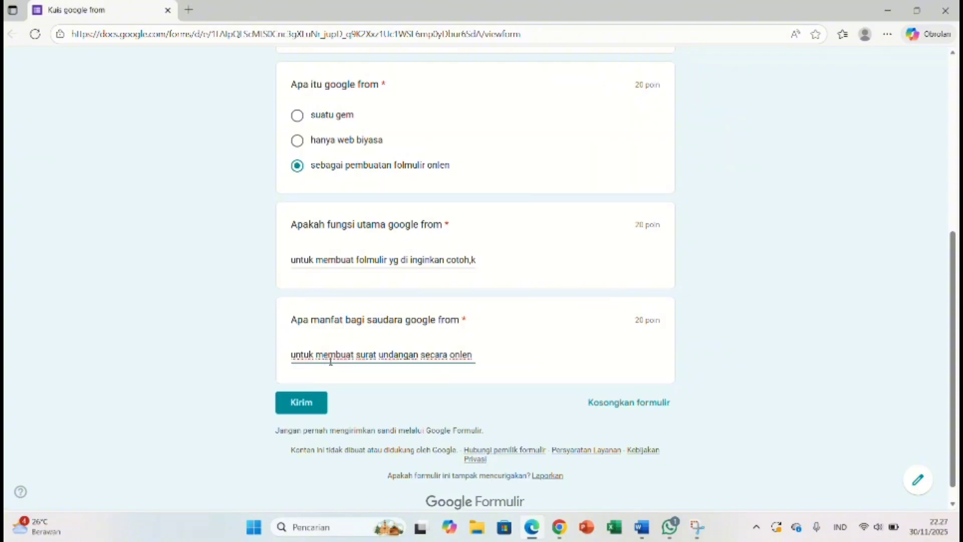
# - Delete the leading word "untuk" from the answer to the last question and submit the form
pyautogui.click(311, 354)
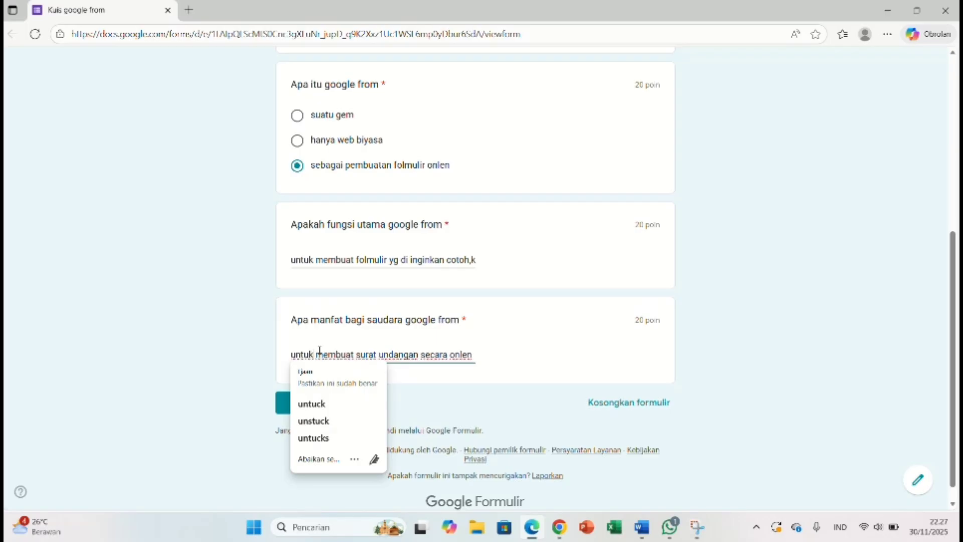
pyautogui.click(319, 351)
pyautogui.hotkey('ctrl', 'BackSpace')
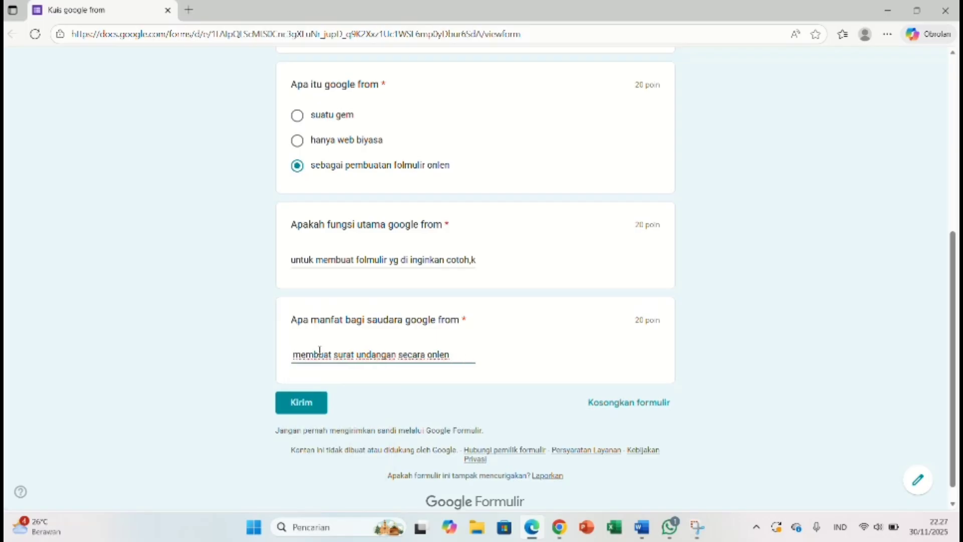
pyautogui.click(300, 399)
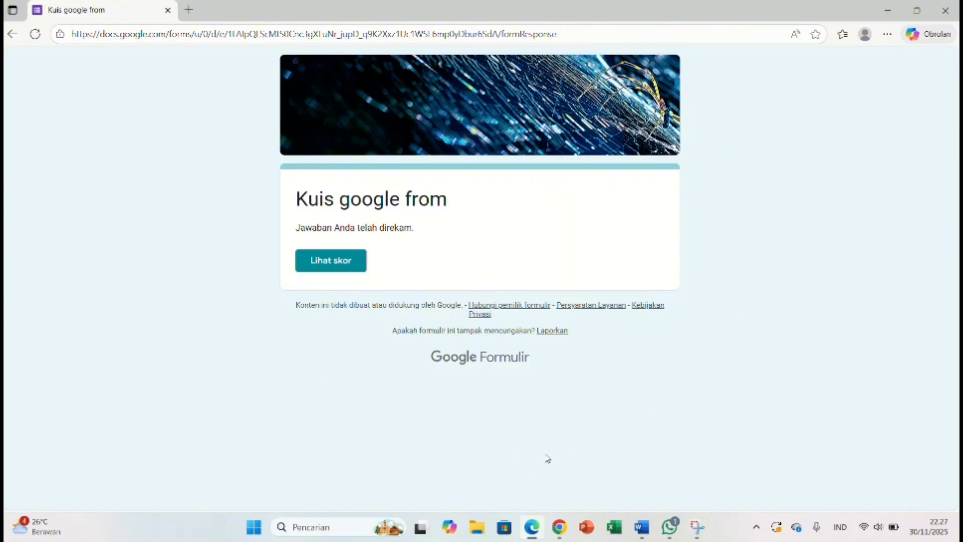
# - Switch to the form editor in Chrome and review the response summary, including the insights, scores and answers to each question
pyautogui.moveTo(558, 517)
pyautogui.click(563, 497)
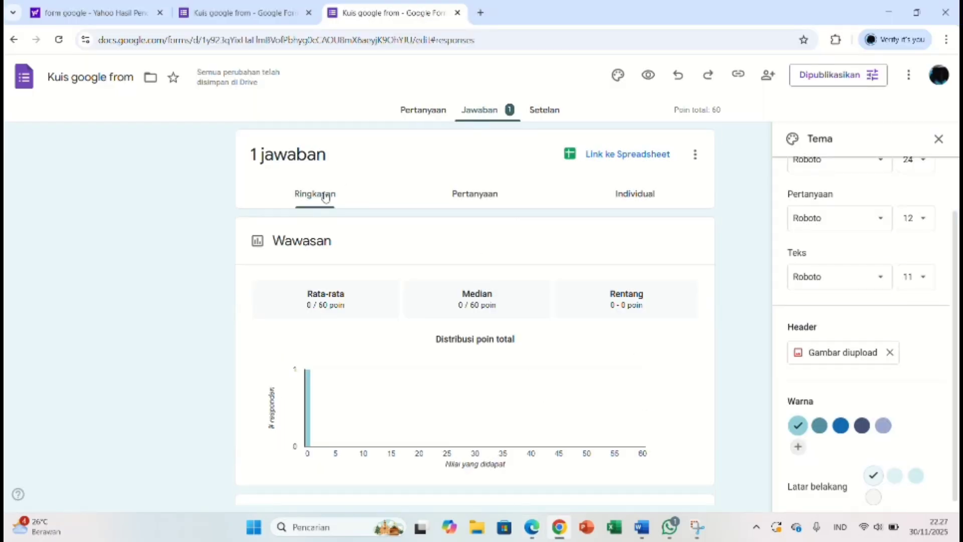
pyautogui.scroll(-1, 313, 263)
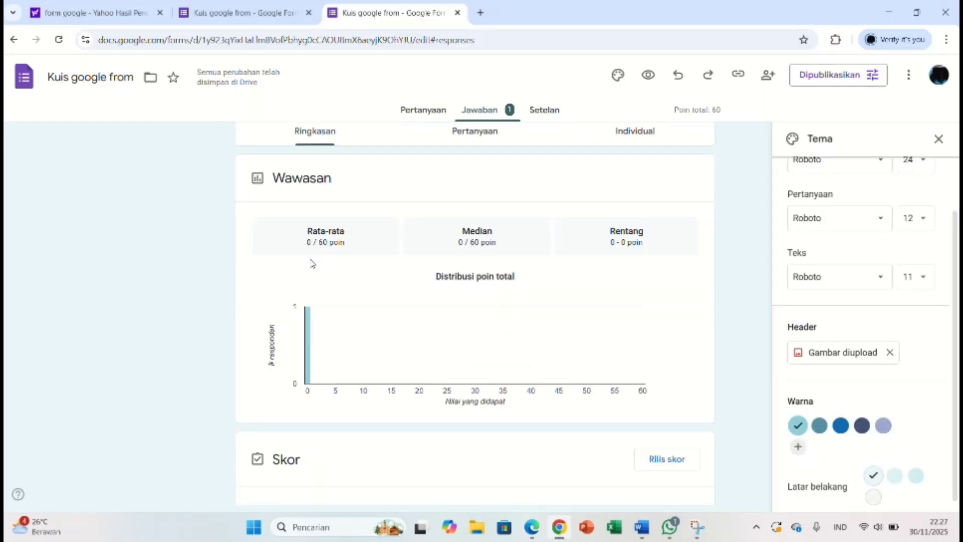
pyautogui.scroll(-3, 302, 329)
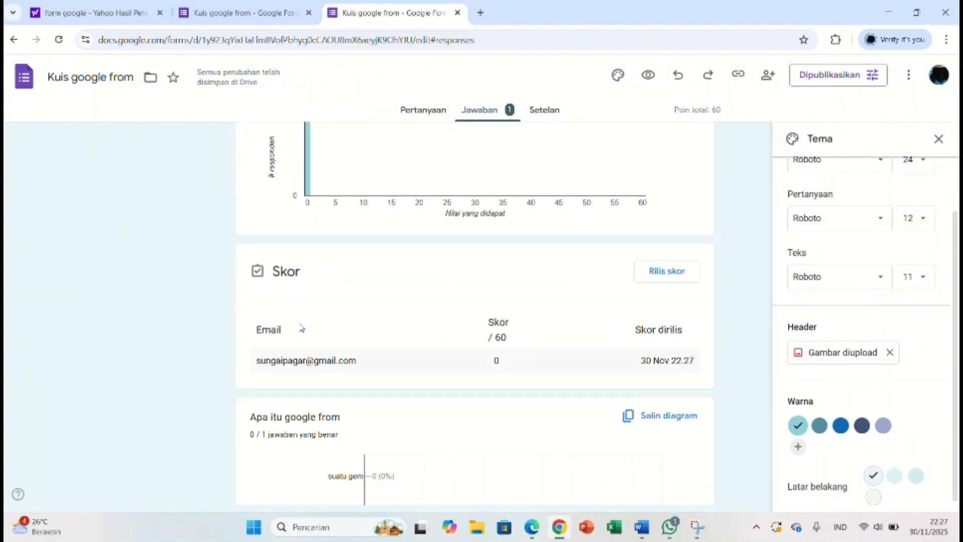
pyautogui.scroll(-2, 301, 328)
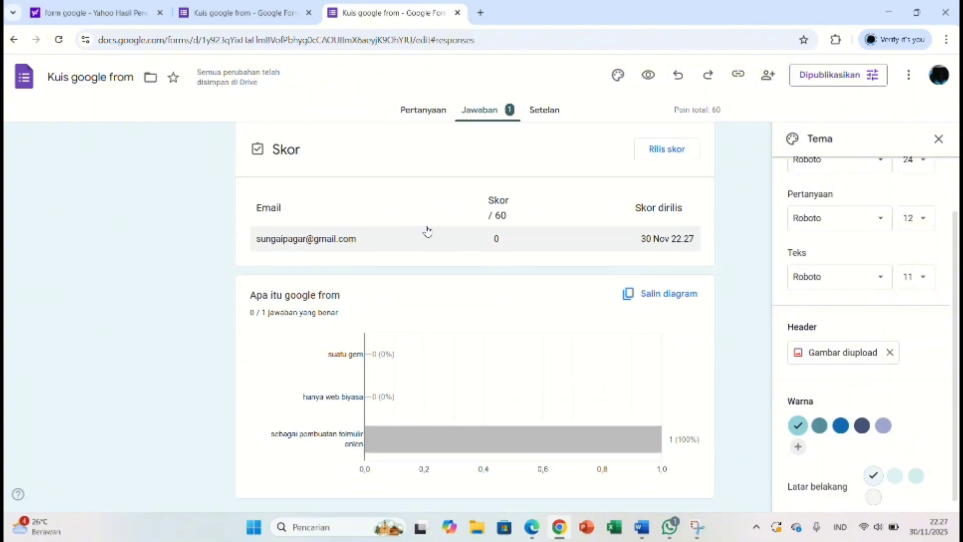
pyautogui.scroll(1, 427, 232)
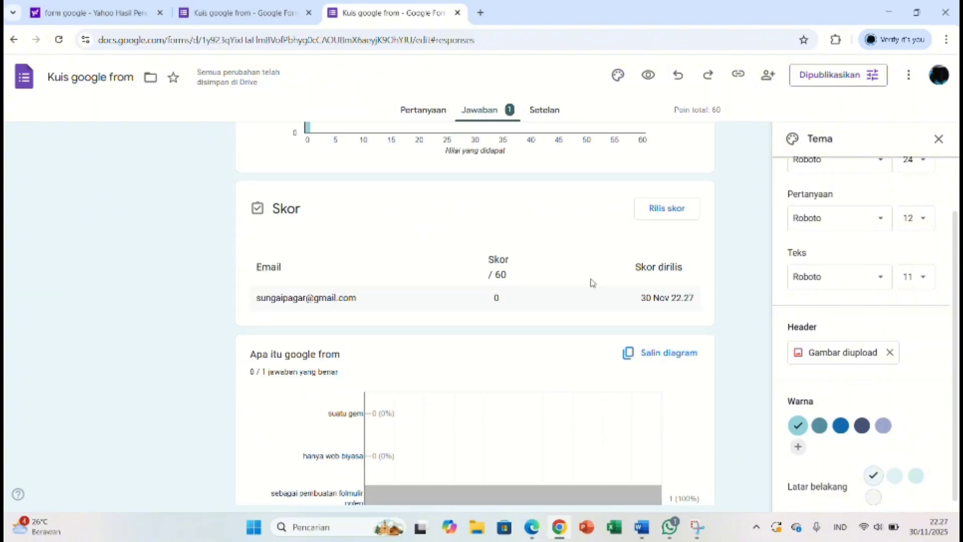
pyautogui.scroll(3, 486, 299)
pyautogui.scroll(-8, 311, 206)
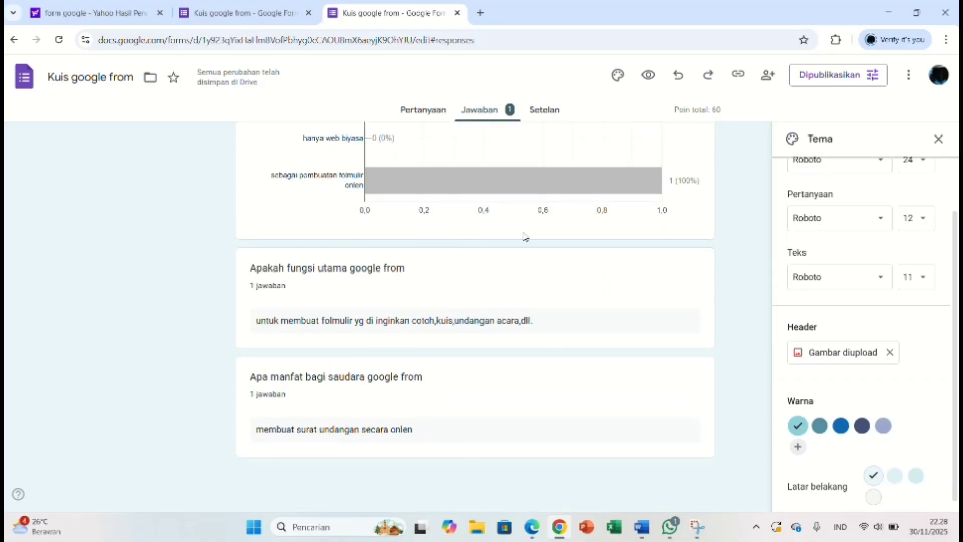
pyautogui.scroll(3, 628, 343)
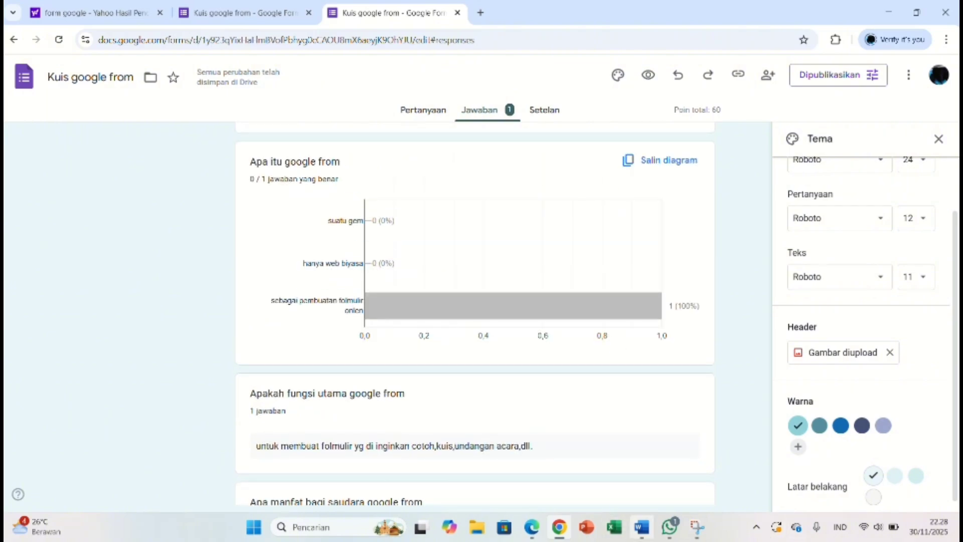
# - Switch to the open Word document, clear its existing text and write "terimakasih" instead
pyautogui.click(642, 527)
pyautogui.press('BackSpace')
pyautogui.press('BackSpace')
pyautogui.press('BackSpace')
pyautogui.press('BackSpace')
pyautogui.press('BackSpace')
pyautogui.press('BackSpace')
pyautogui.press('BackSpace')
pyautogui.press('BackSpace')
pyautogui.press('BackSpace')
pyautogui.press('BackSpace')
pyautogui.press('BackSpace')
pyautogui.press('BackSpace')
pyautogui.press('BackSpace')
pyautogui.press('BackSpace')
pyautogui.press('BackSpace')
pyautogui.press('BackSpace')
pyautogui.press('BackSpace')
pyautogui.press('BackSpace')
pyautogui.press('BackSpace')
pyautogui.press('BackSpace')
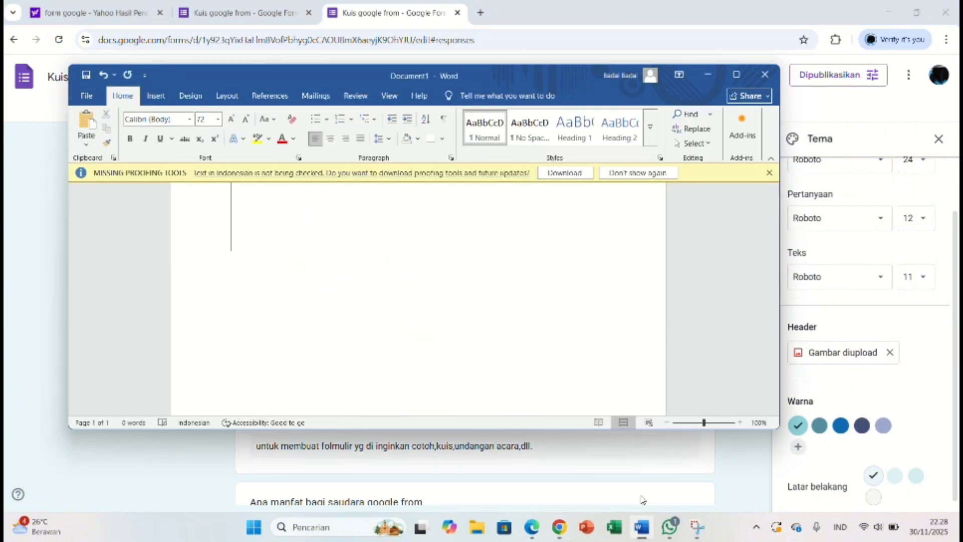
pyautogui.write('terimal')
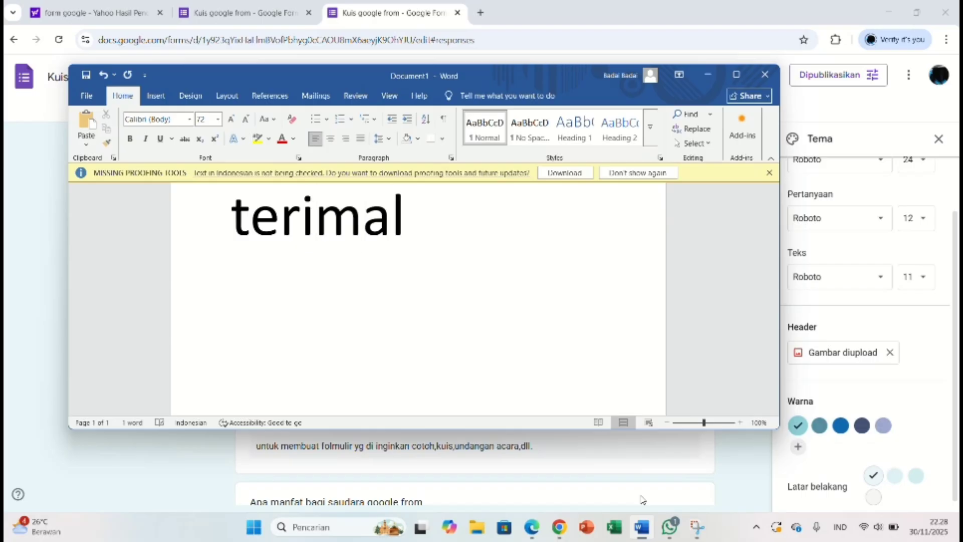
pyautogui.press('BackSpace')
pyautogui.write('kasih')
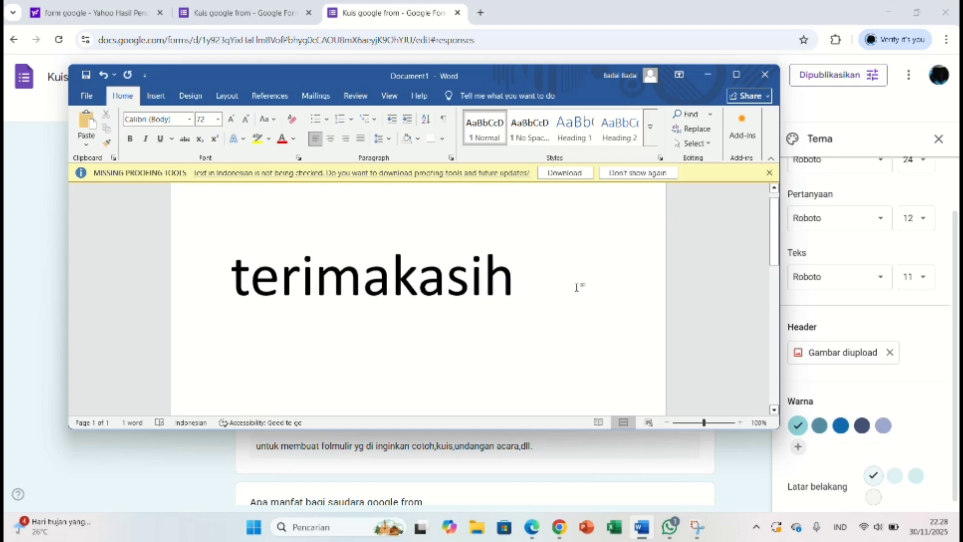
pyautogui.scroll(1, 577, 284)
pyautogui.scroll(-1, 528, 289)
pyautogui.scroll(1, 552, 231)
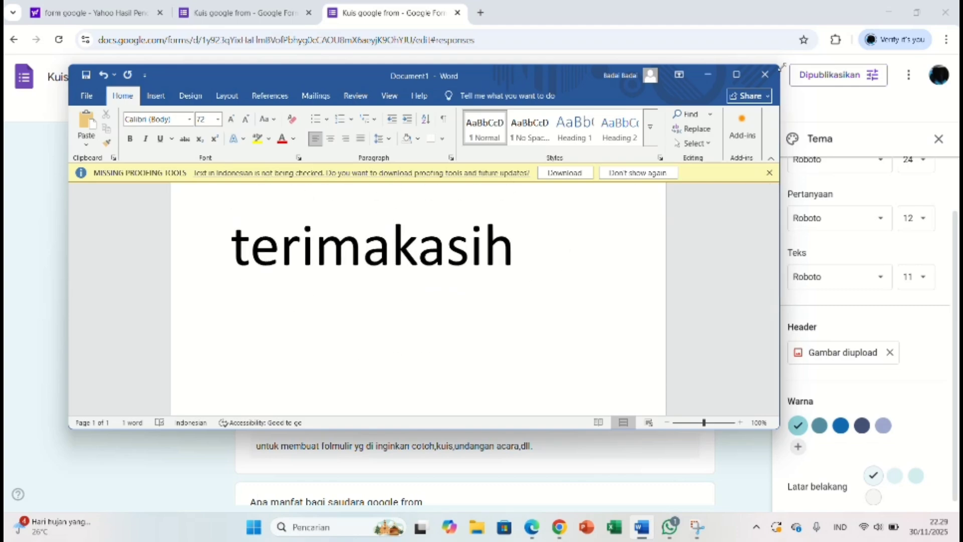